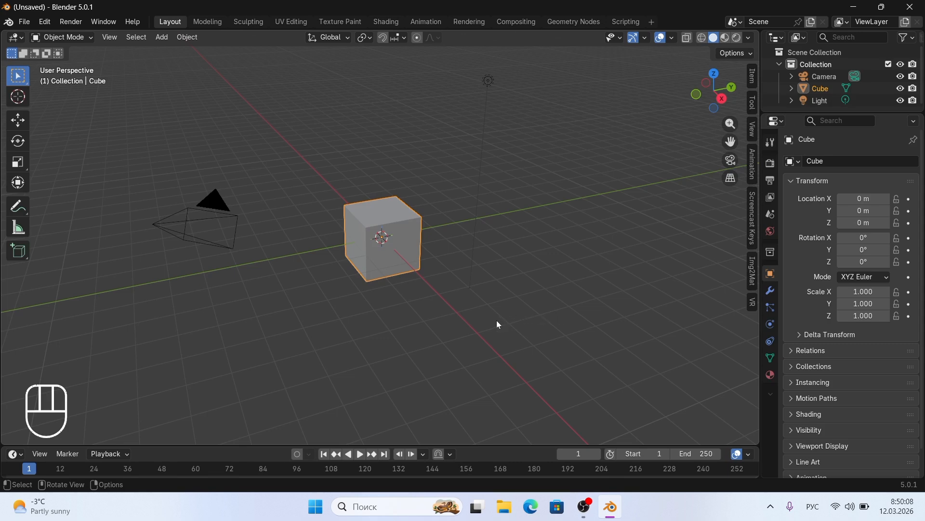
Step: Delete all the default objects from the scene: cube, camera and light
key("a")
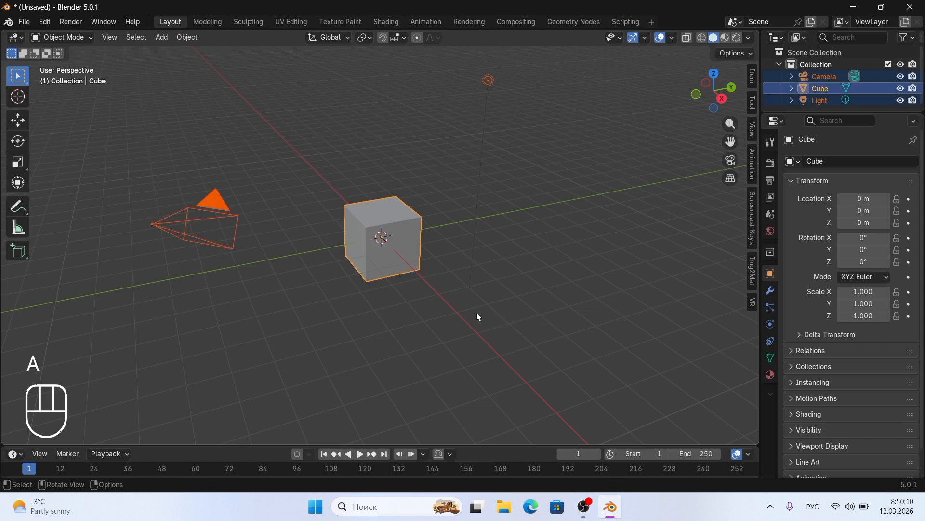
key("x")
left_click(477, 313)
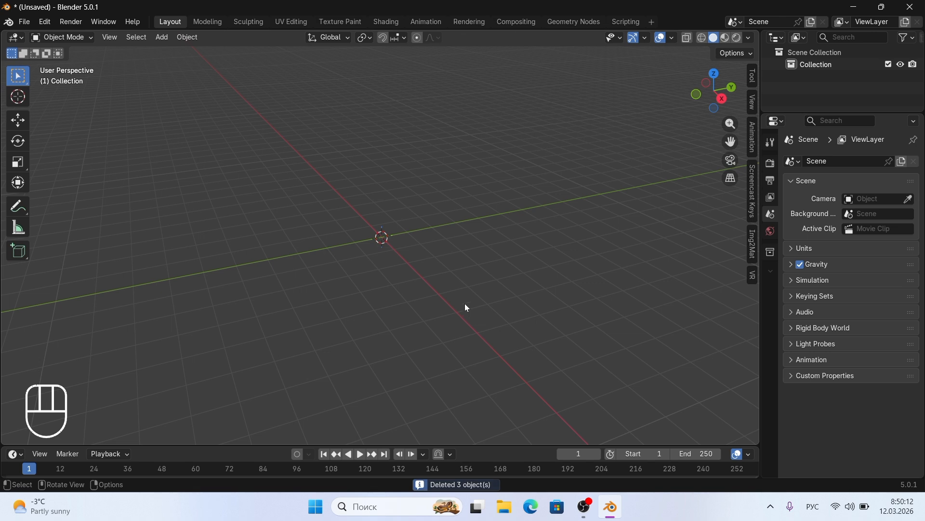
Step: Add a mesh circle at the world origin
key("shift+a")
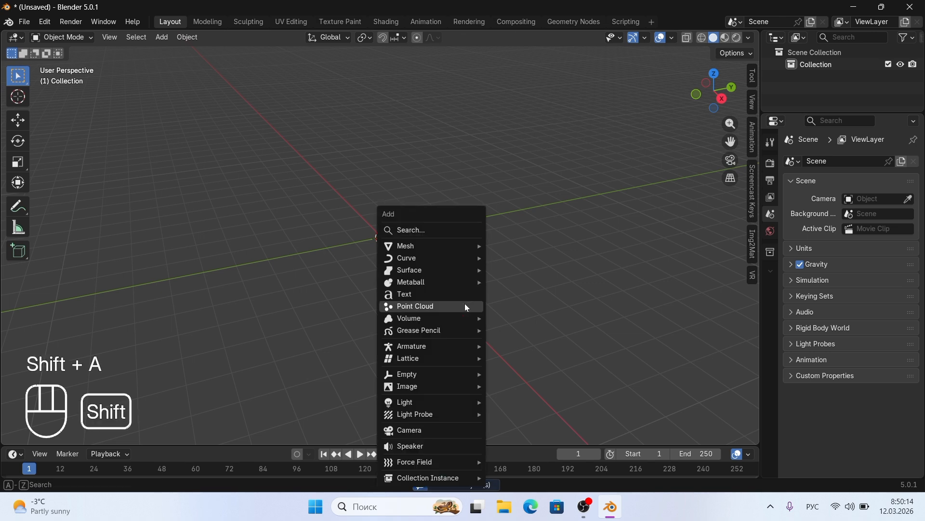
mouse_move(421, 256)
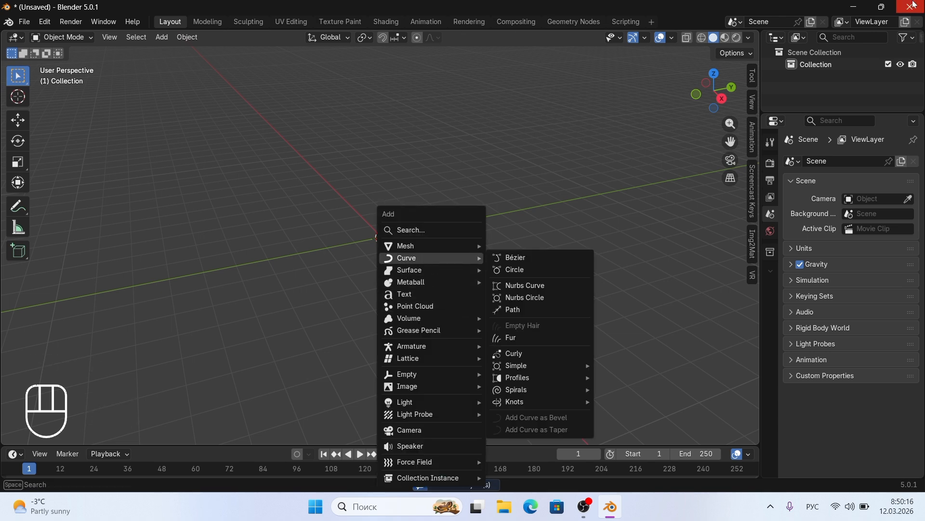
mouse_move(395, 247)
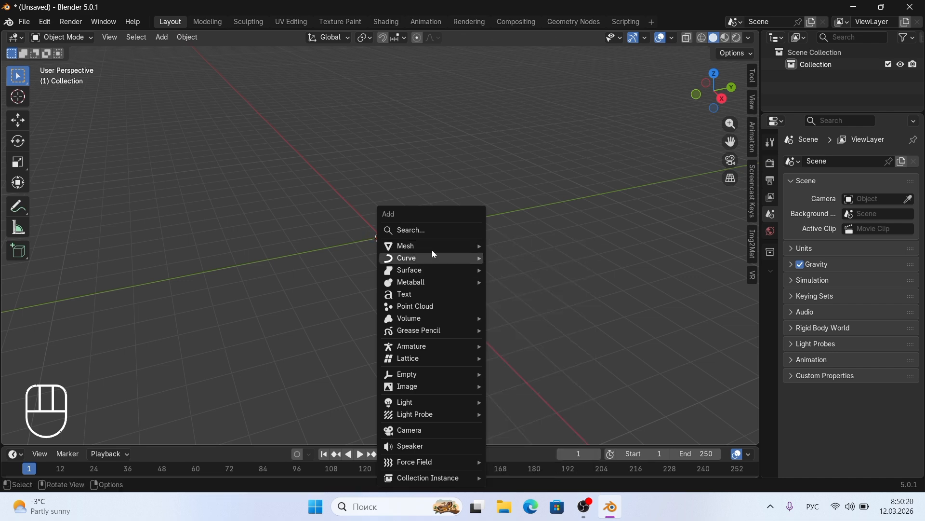
left_click(522, 268)
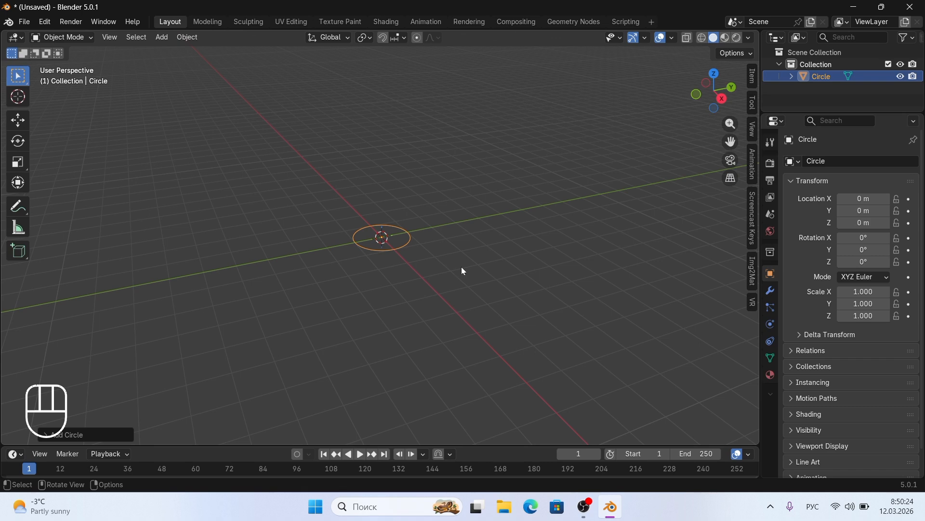
Step: In Edit Mode from the top view, duplicate the circle and place the copy about 1.45 m along positive X
key("KP_7")
scroll(462, 268, "up", 3)
scroll(462, 271, "up", 1)
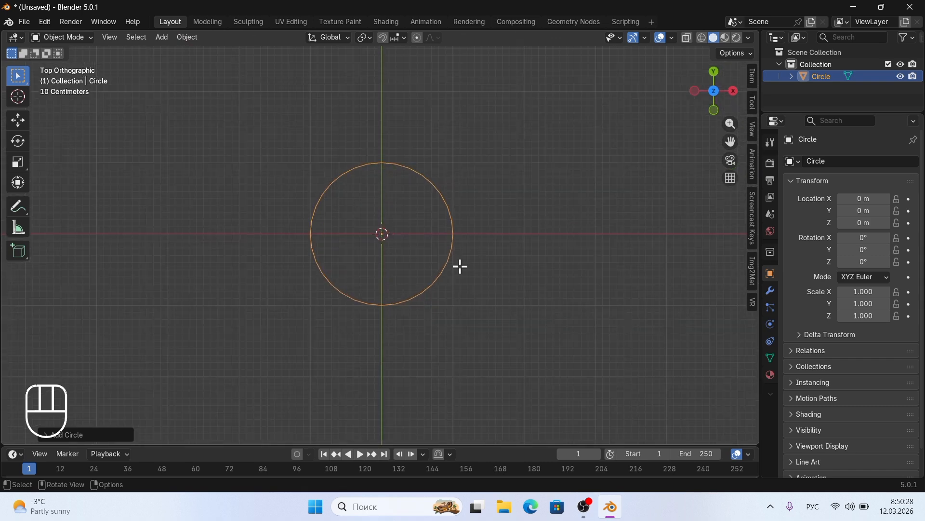
key("Tab")
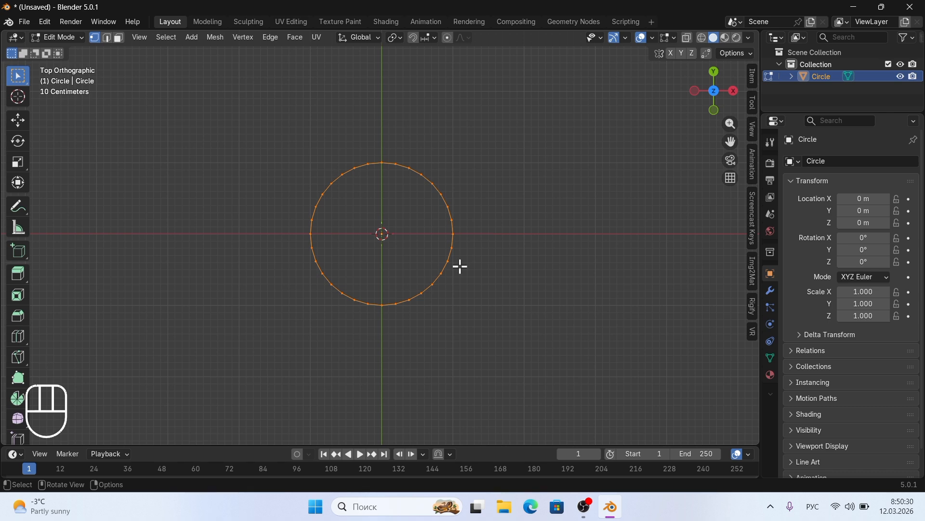
key("shift+d")
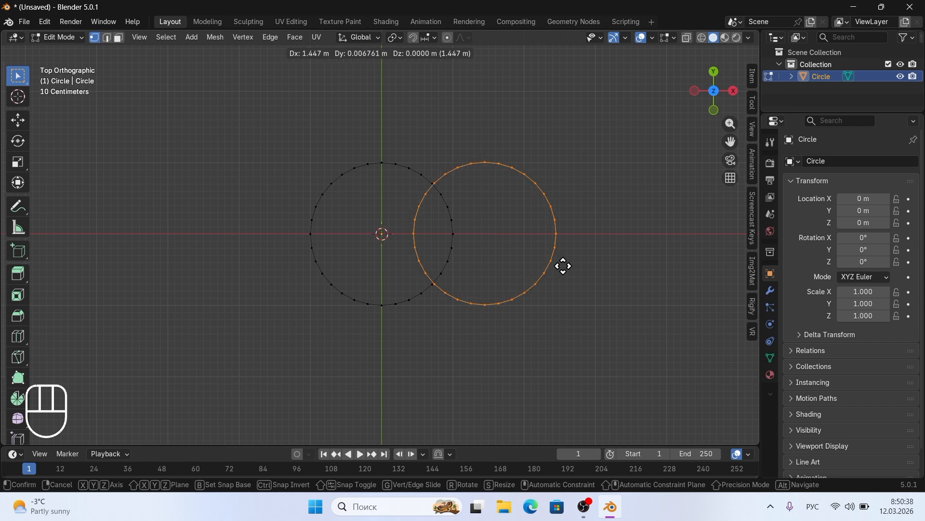
left_click(563, 263)
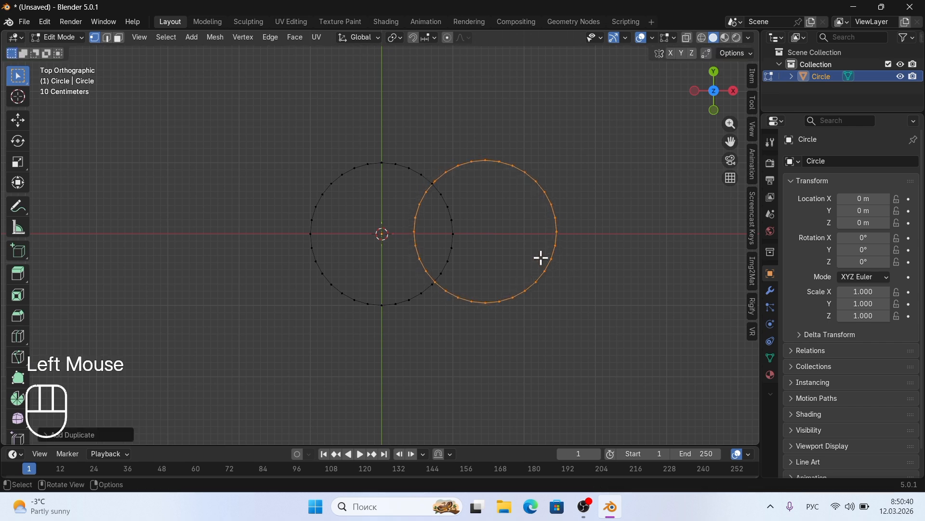
Step: Duplicate the second circle, placing the copy above and between the two, offset about -0.70 m in X and 1.32 m in Y
scroll(540, 258, "up", 1)
key("shift+d")
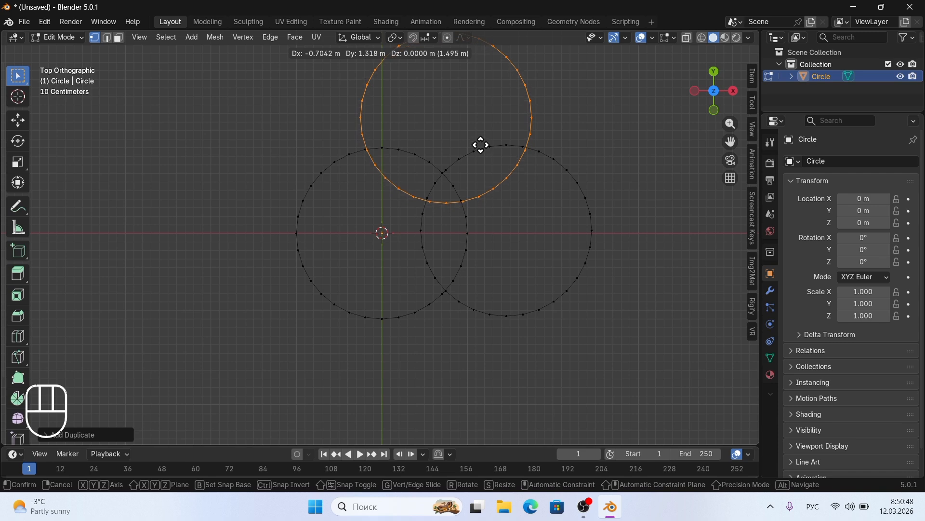
left_click(479, 145)
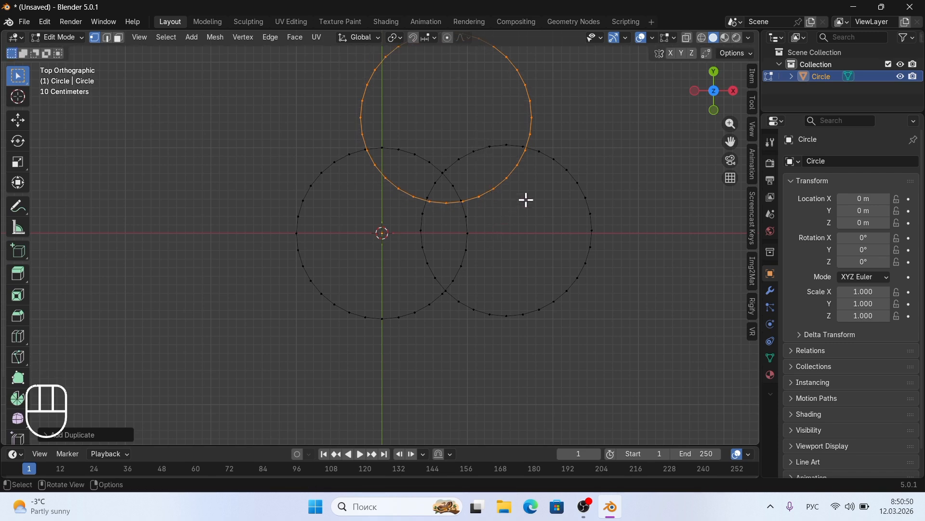
Step: Delete the inner vertices where the three circles overlap, keeping only the outer trefoil outline
left_click(555, 166)
scroll(555, 168, "up", 1)
scroll(556, 169, "down", 3)
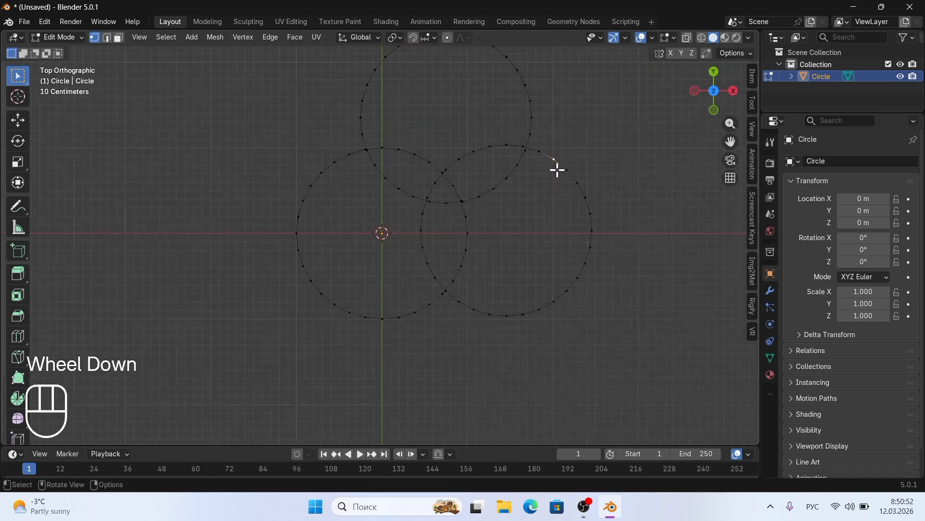
left_click(562, 186)
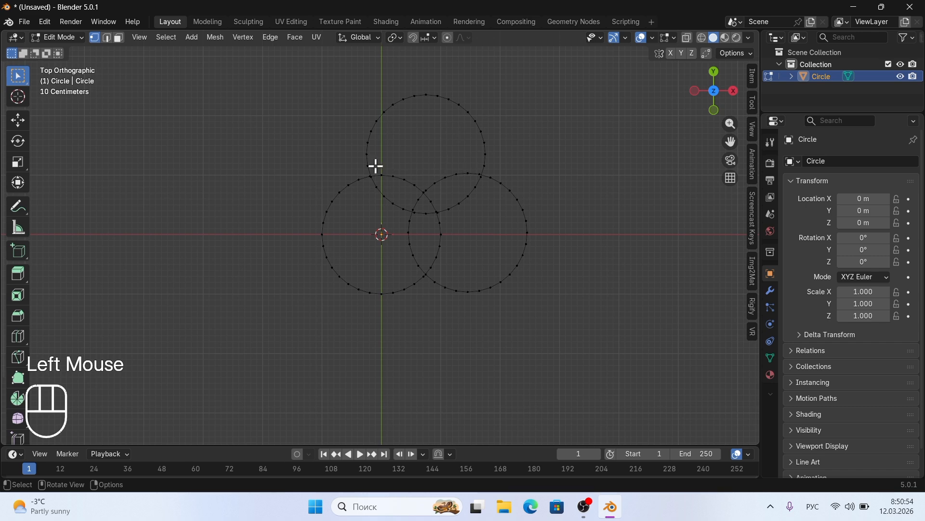
left_click_drag(375, 165, 475, 265)
key("x")
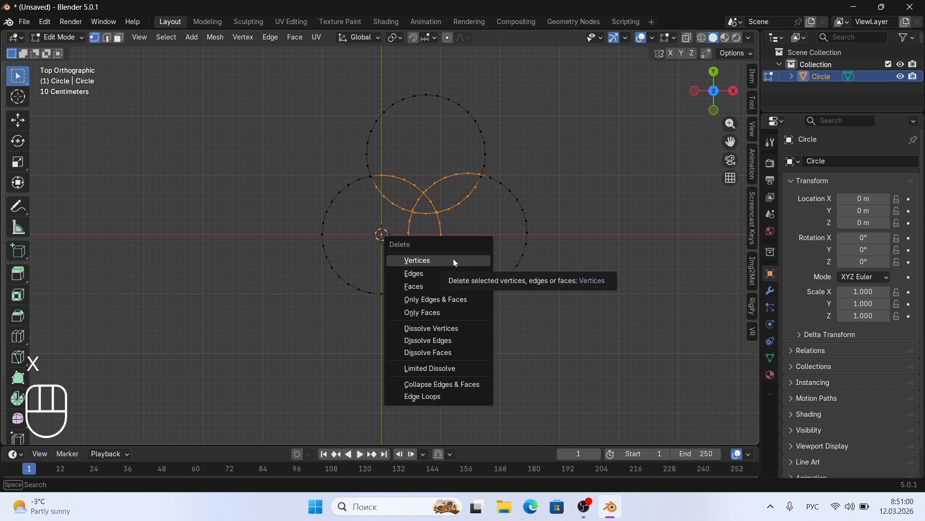
left_click(450, 259)
Step: Merge the loose end vertices at center at each of the three junctions between the lobes to close the outline
scroll(445, 245, "up", 2)
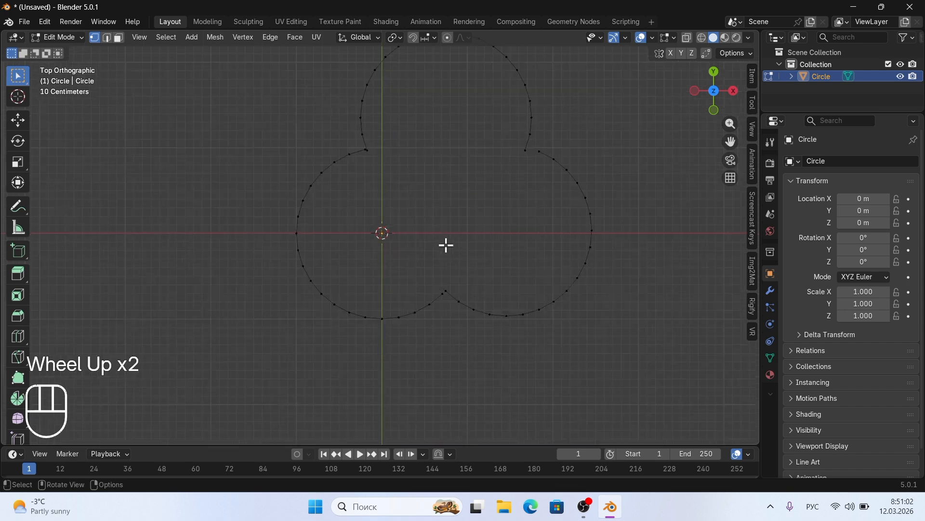
scroll(441, 238, "down", 1)
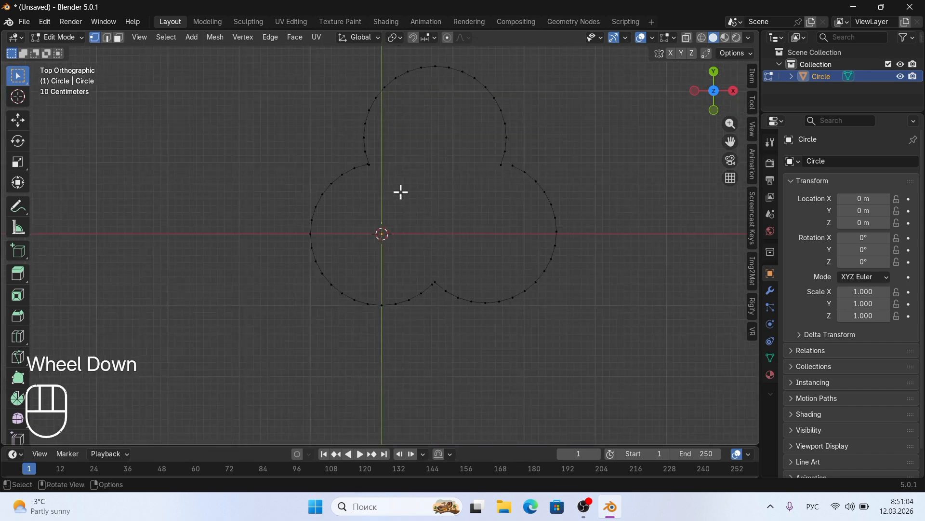
left_click(372, 167)
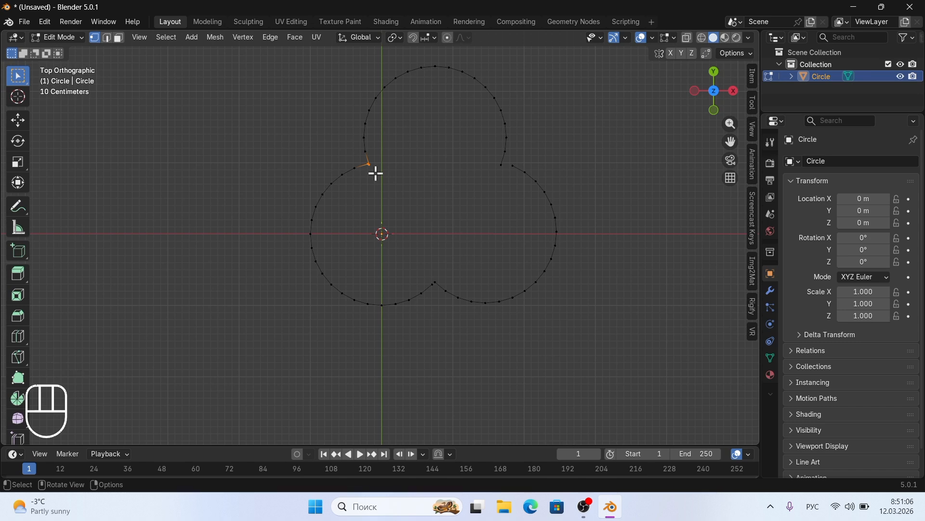
key("m")
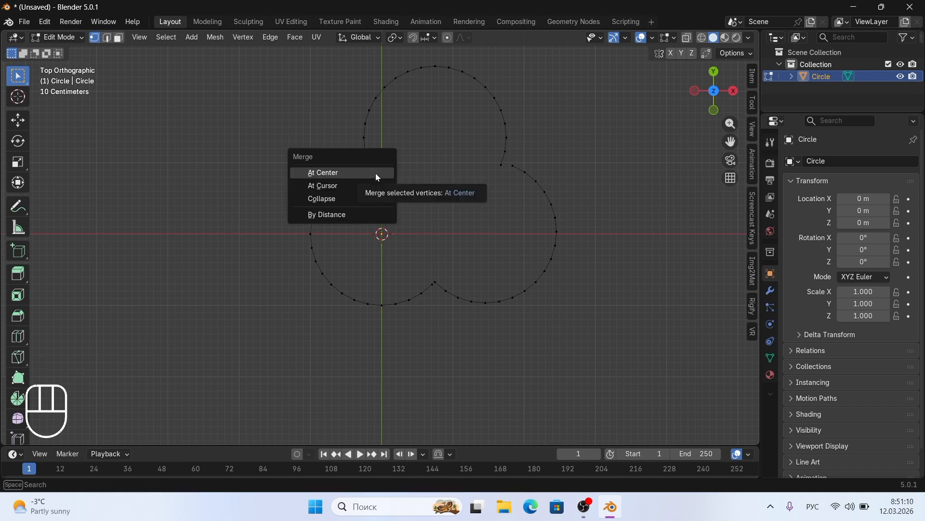
left_click(375, 172)
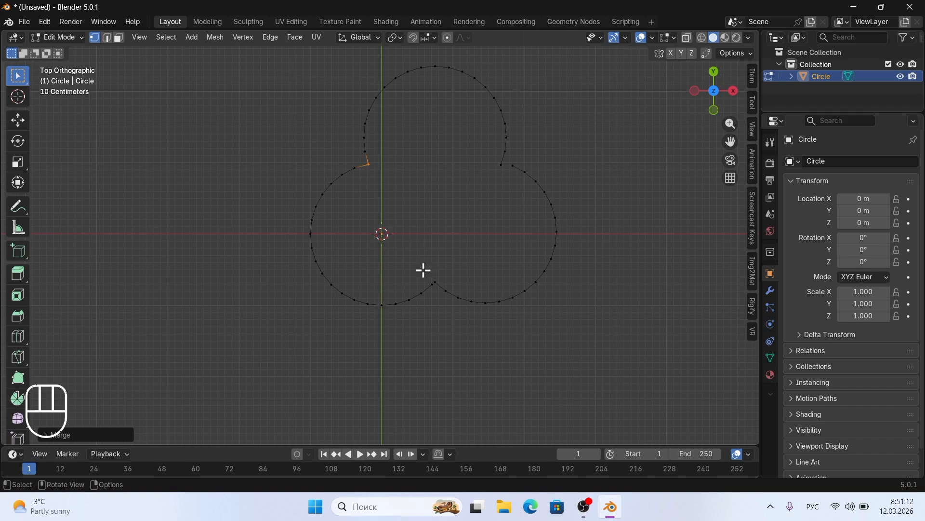
left_click(437, 284)
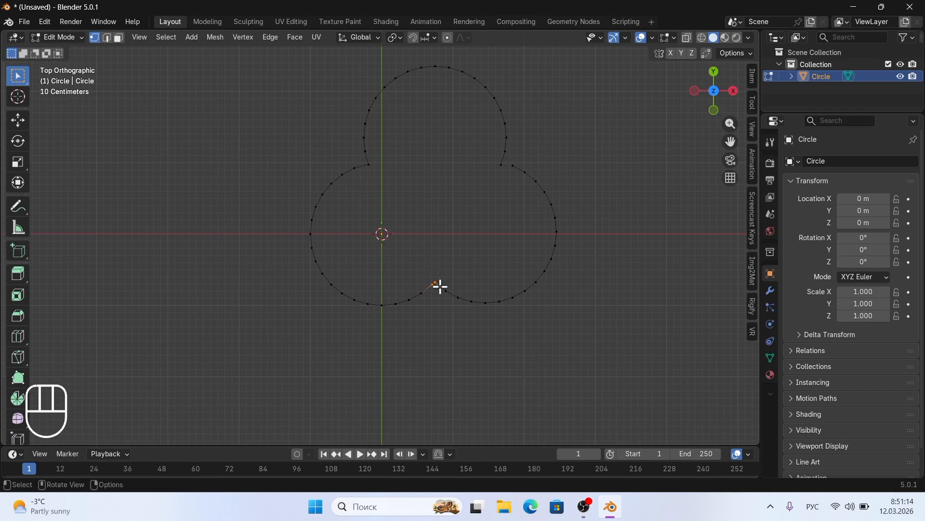
key("m")
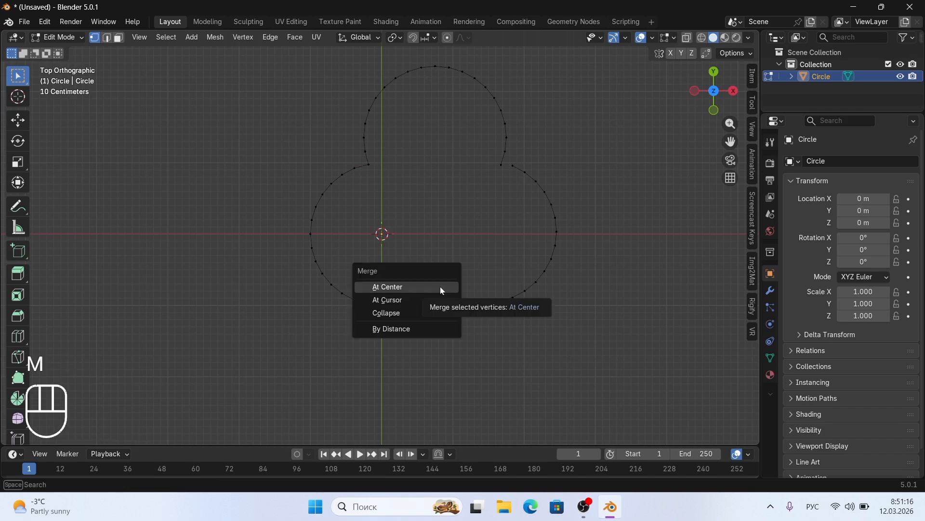
left_click(439, 287)
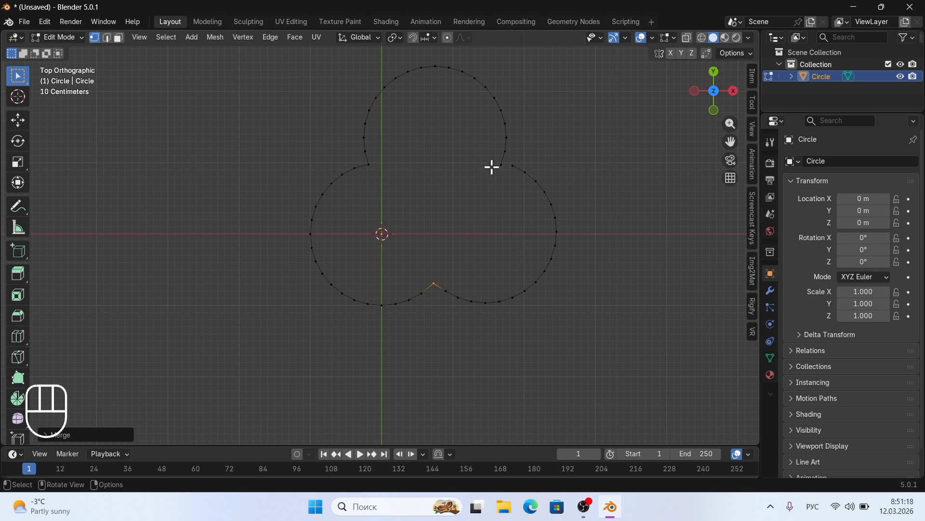
left_click_drag(488, 156, 515, 181)
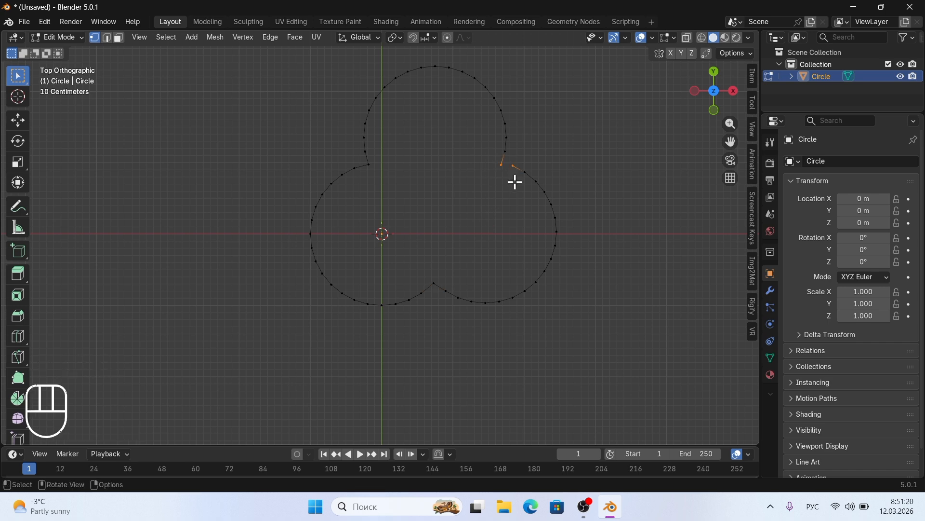
key("m")
left_click(515, 181)
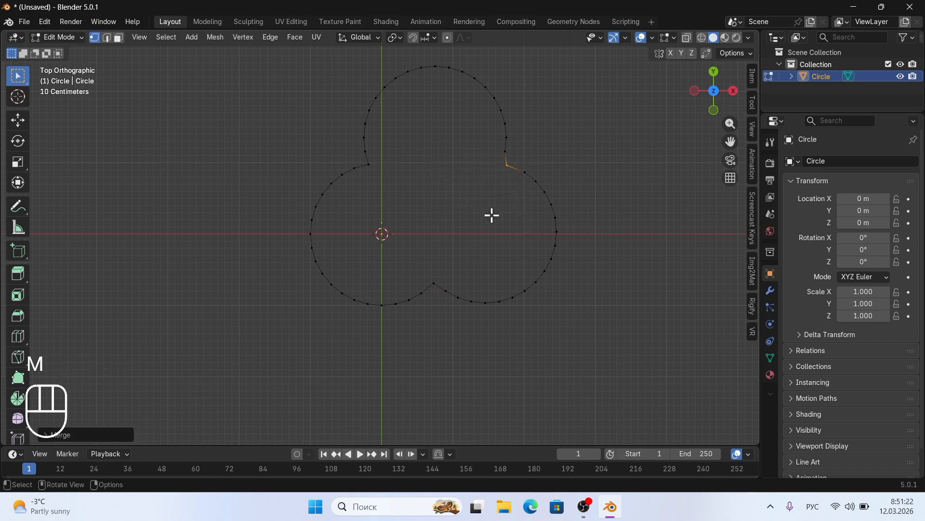
Step: In Object Mode, set the outline's origin to its geometry and snap the object to the 3D cursor
middle_click_drag(493, 218, 493, 219)
key("Tab")
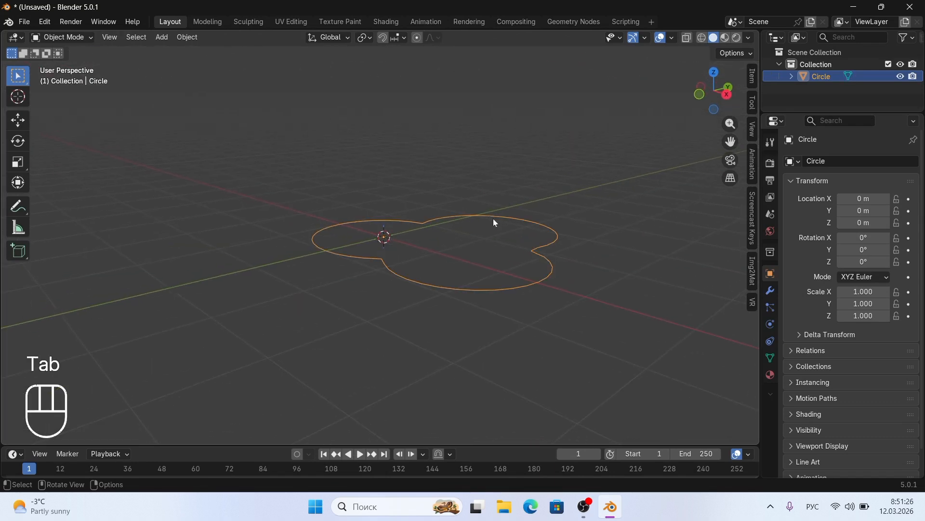
left_click(188, 38)
mouse_move(202, 64)
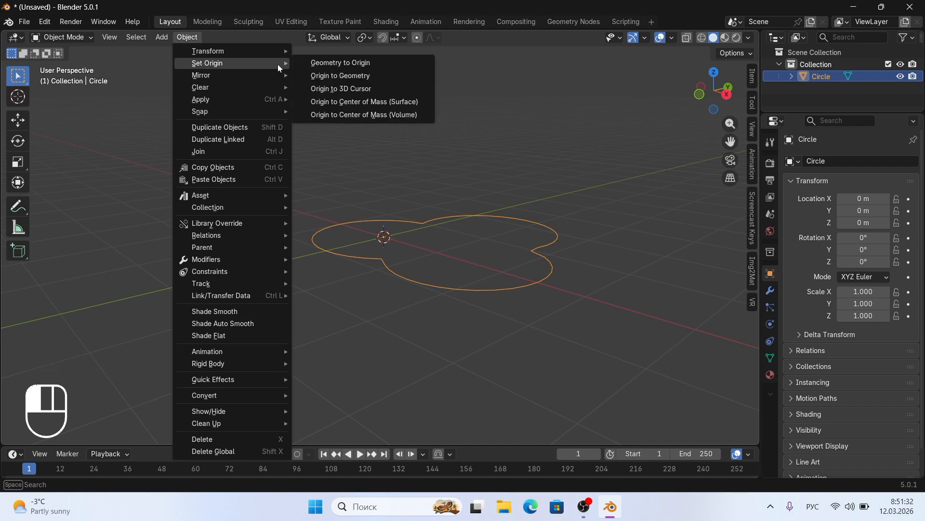
left_click(326, 75)
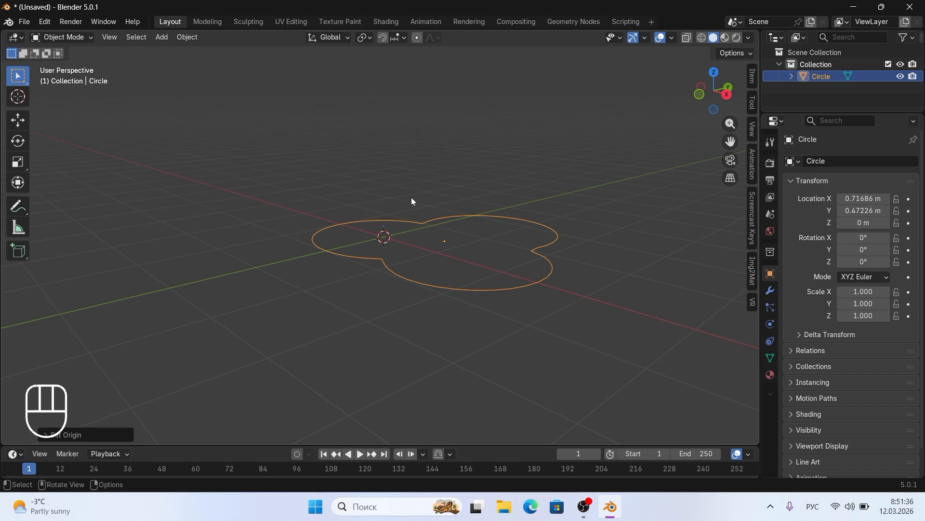
key("shift+s")
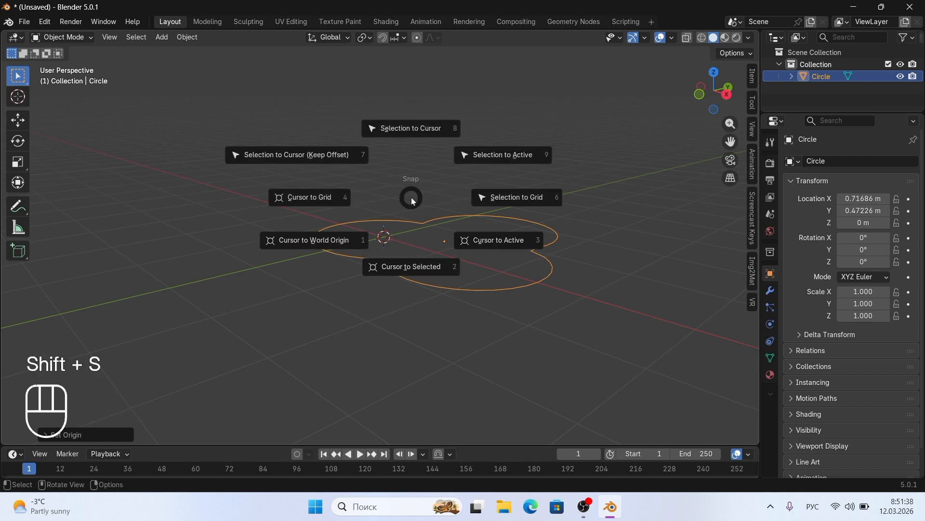
left_click(409, 127)
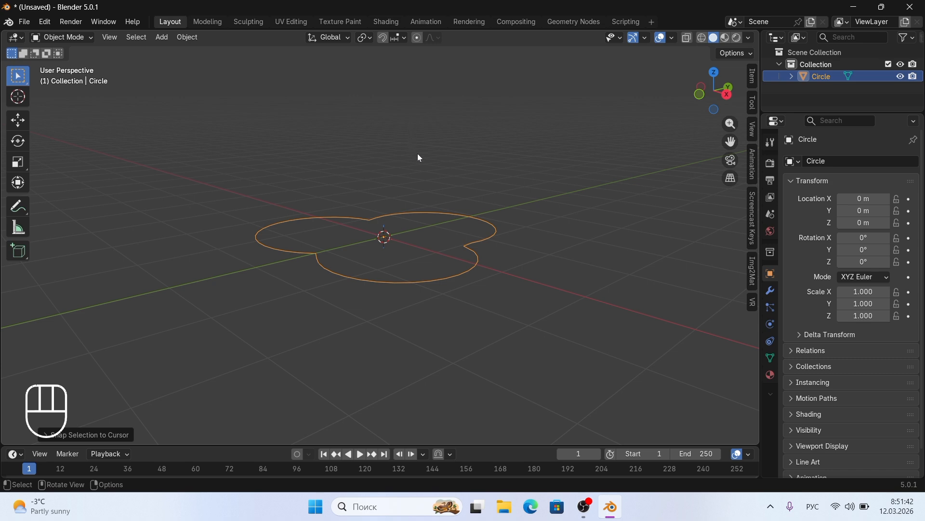
Step: Add a Screw modifier to the trefoil outline
middle_click_drag(417, 153, 418, 153)
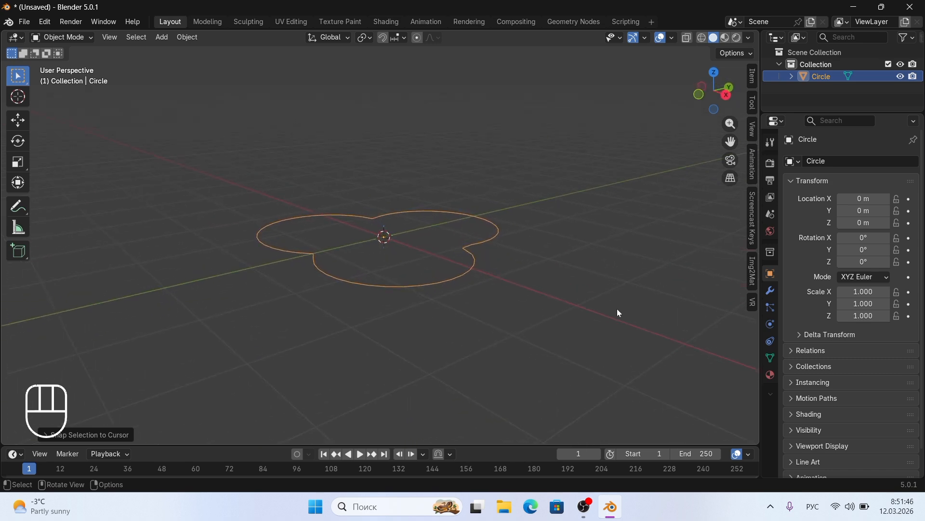
left_click(770, 294)
left_click(826, 159)
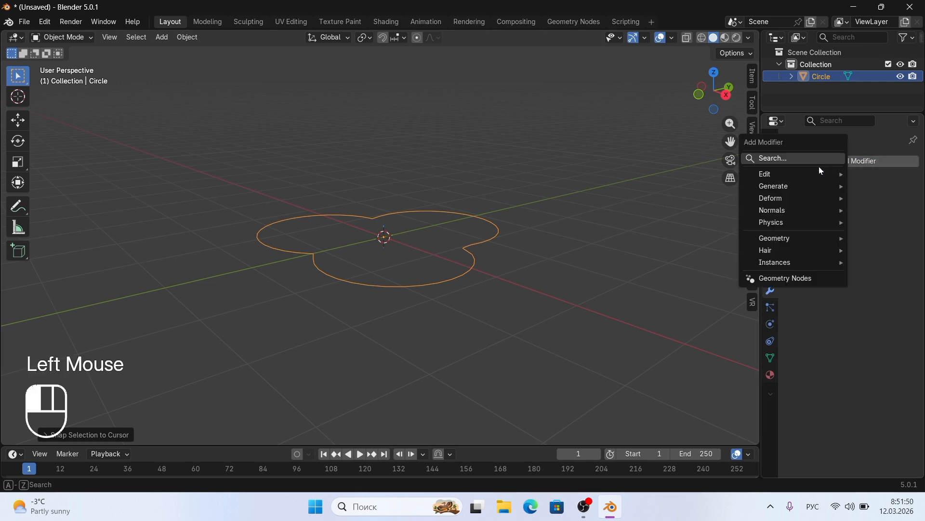
mouse_move(781, 250)
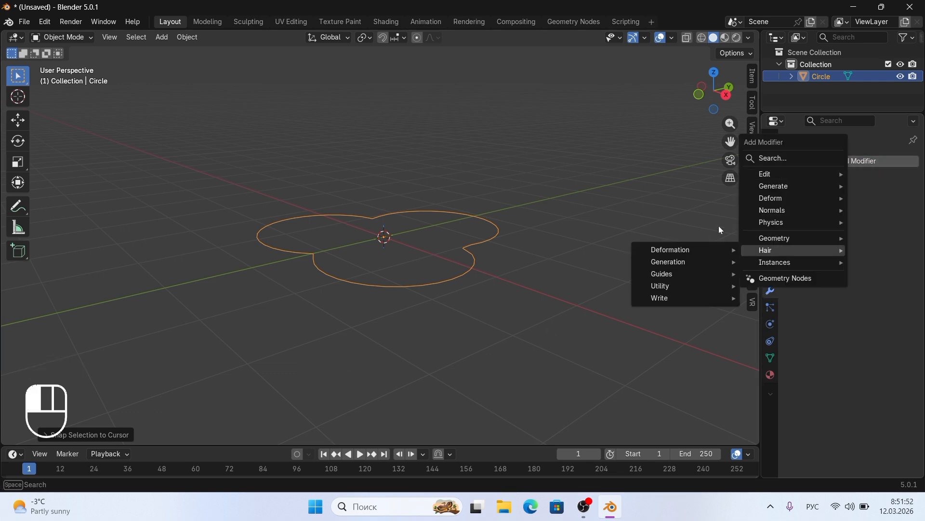
mouse_move(775, 188)
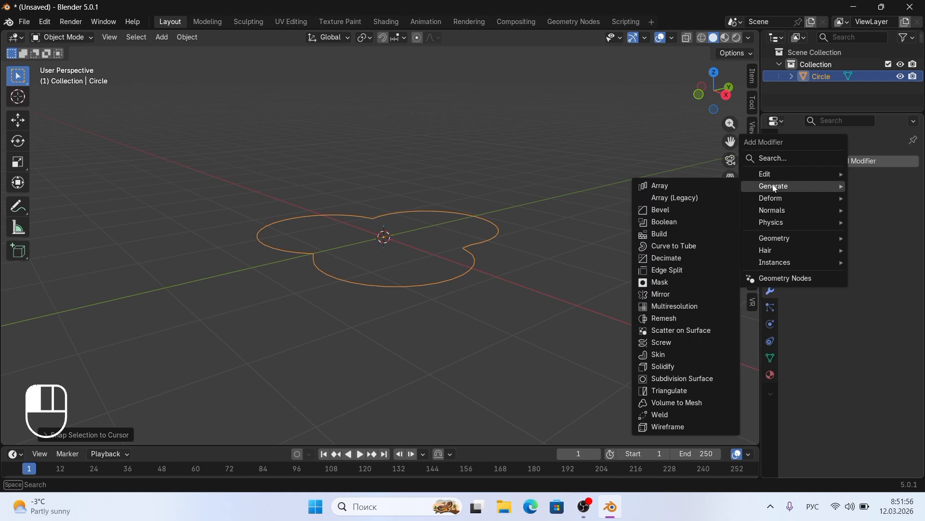
left_click(669, 343)
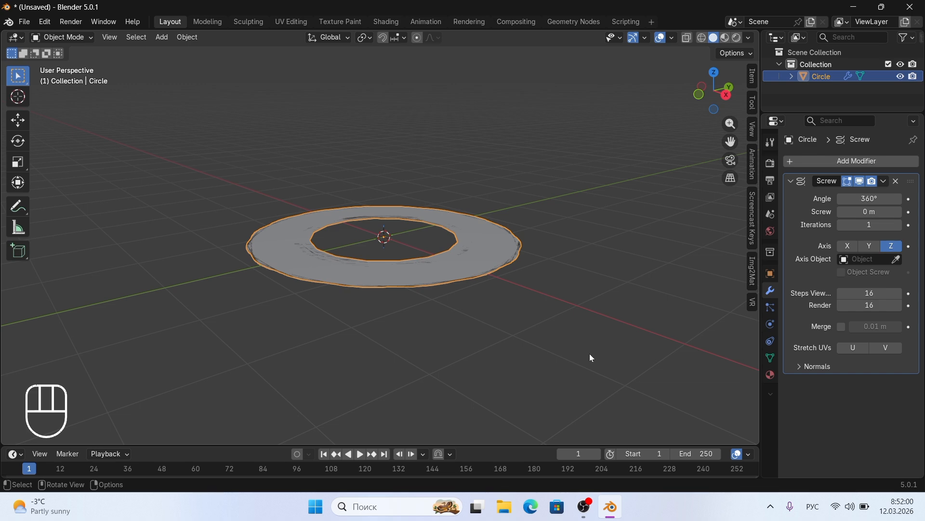
Step: Set the Screw modifier's Screw height to 7.3 m and its Iterations to 2
scroll(592, 358, "down", 1)
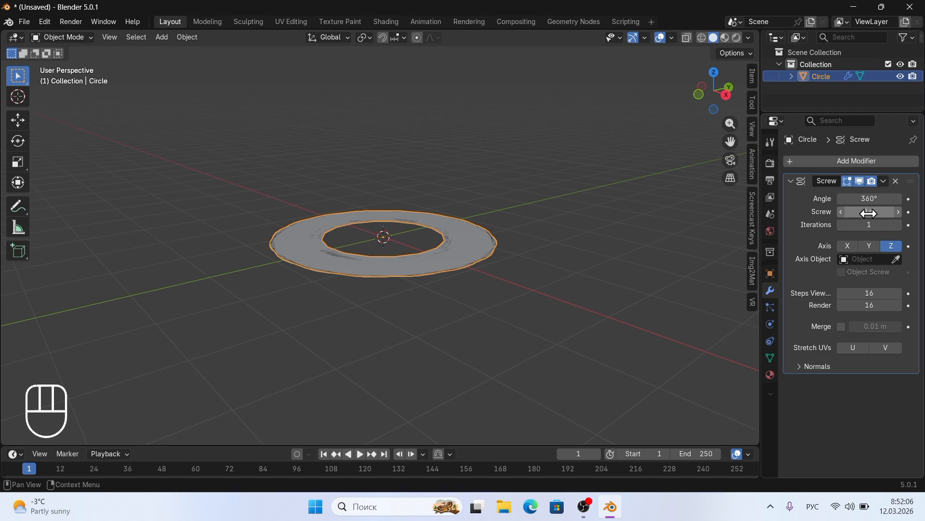
left_click_drag(871, 217, 869, 213)
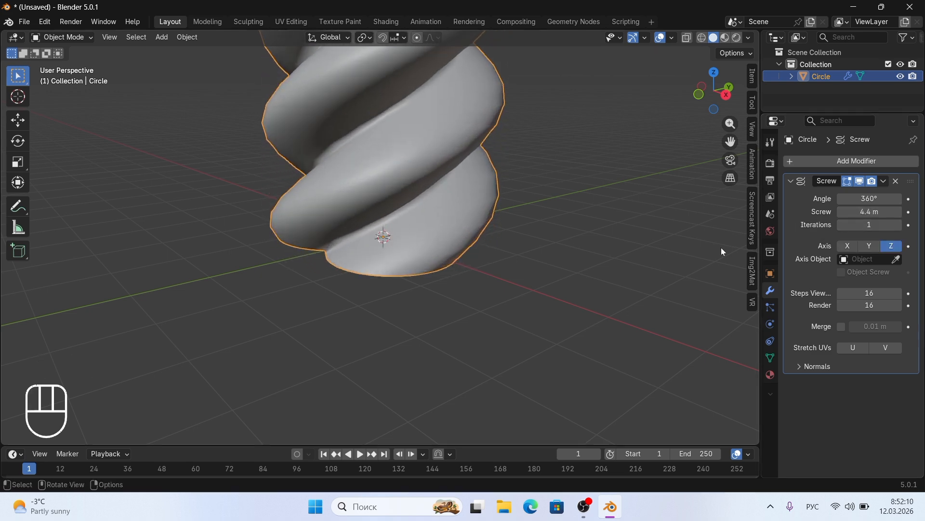
scroll(681, 267, "down", 4)
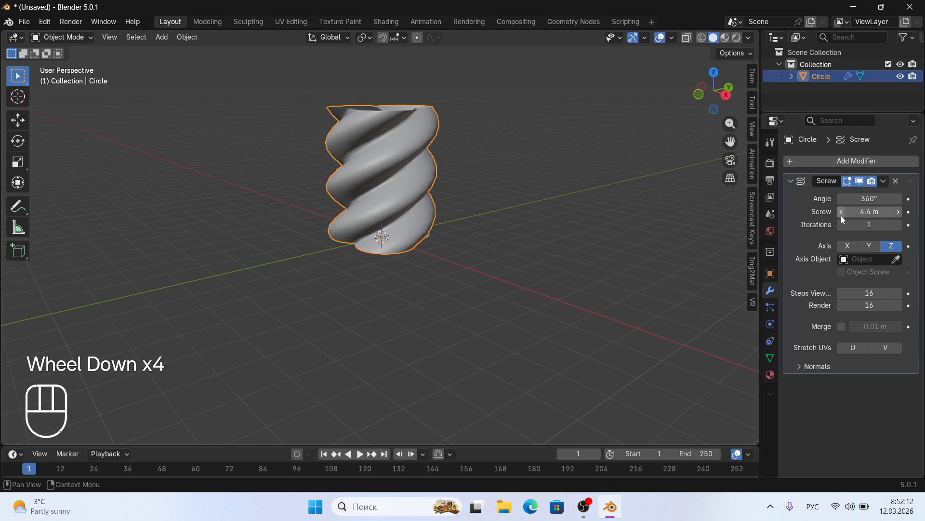
left_click_drag(844, 212, 854, 212)
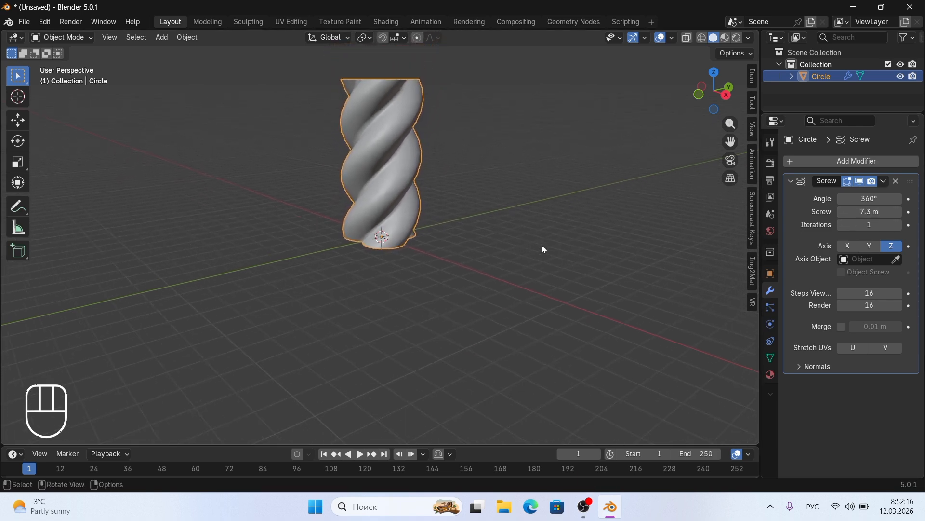
left_click(899, 225)
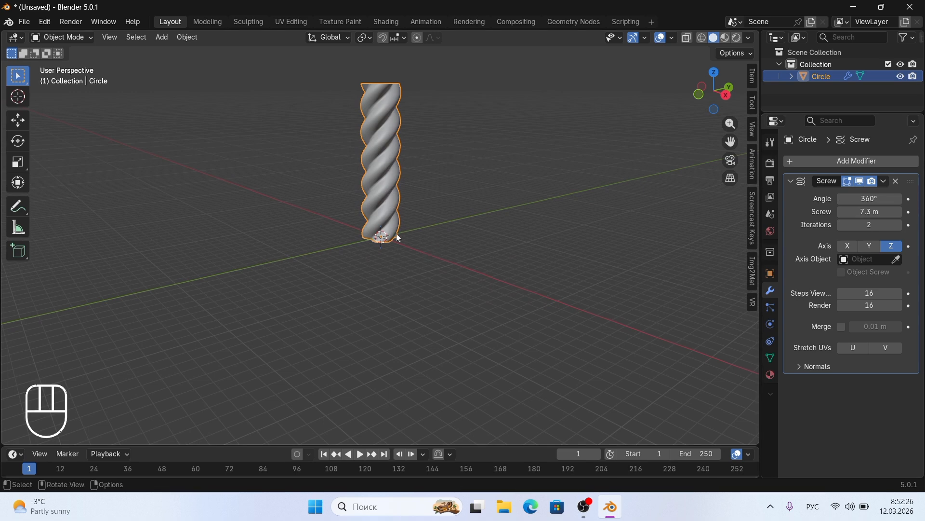
Step: Add a Bézier curve at the base of the twisted column and scale it up by about 3.8
middle_click_drag(398, 227, 546, 218)
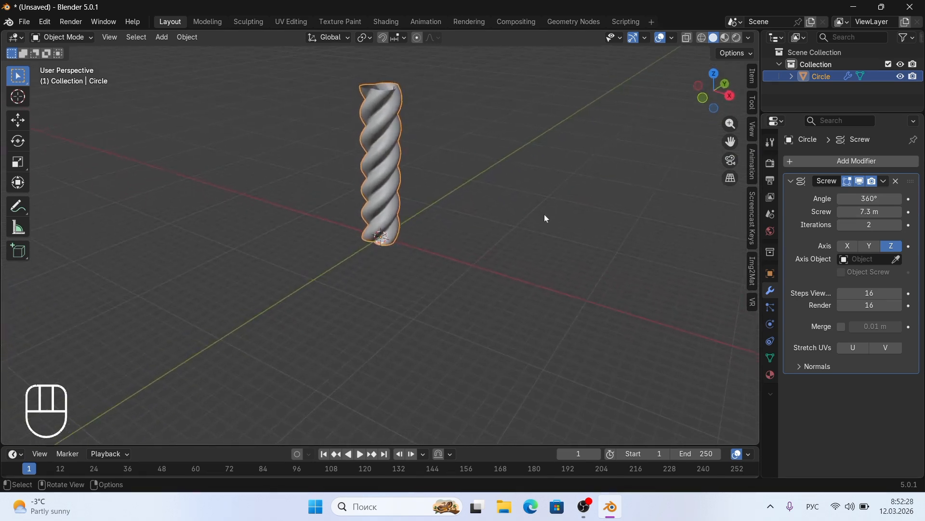
key("shift+a")
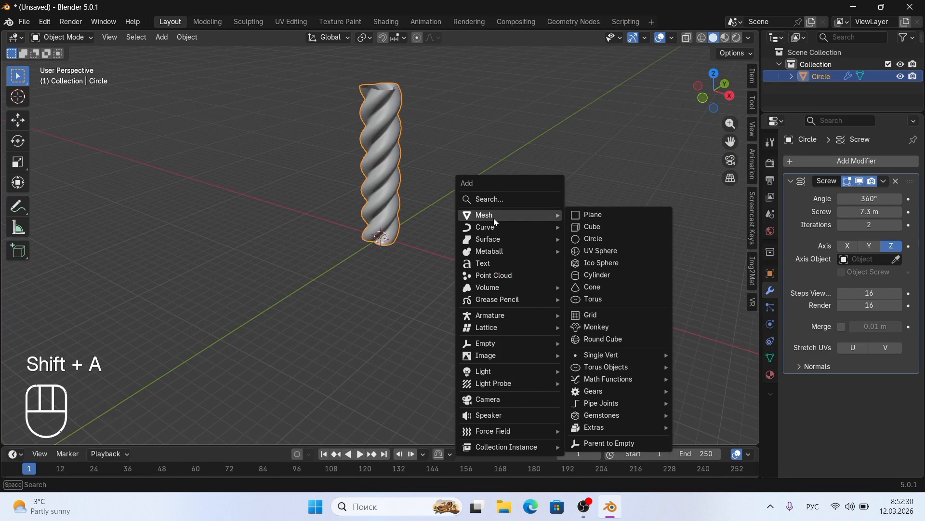
mouse_move(494, 231)
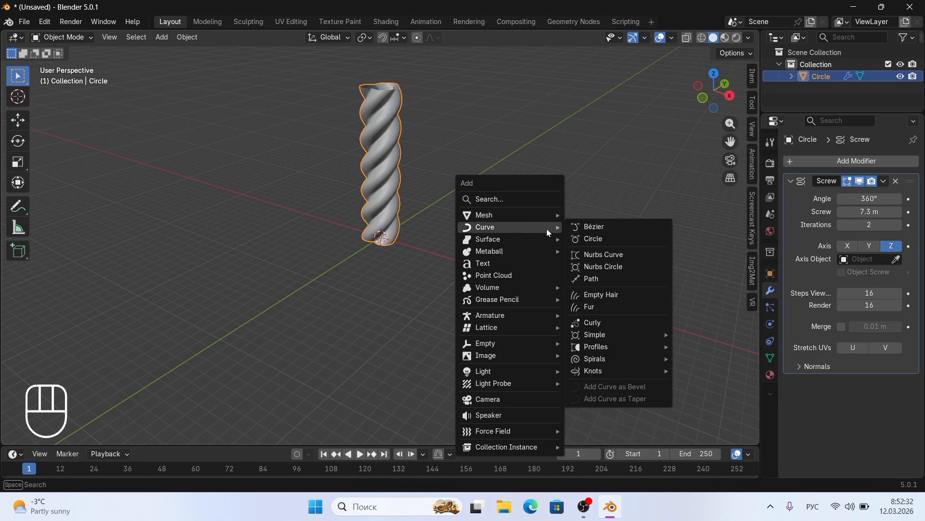
left_click(593, 230)
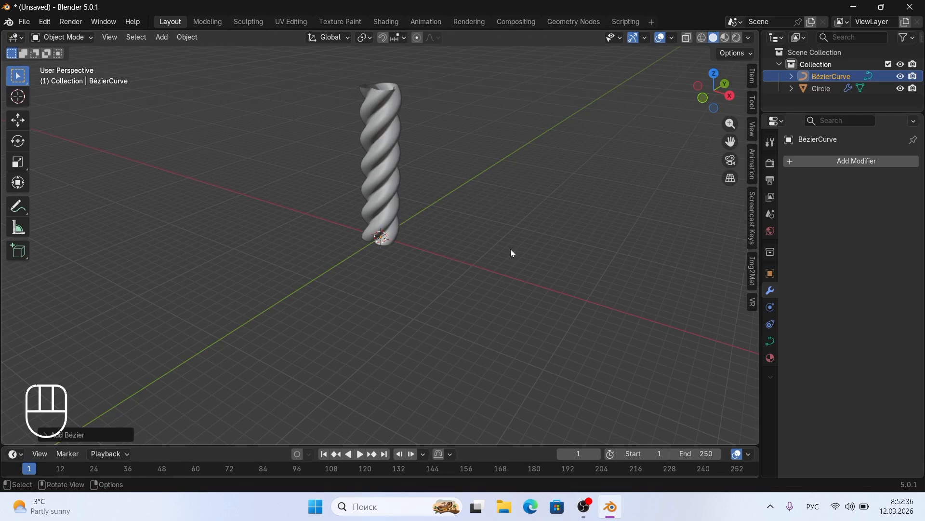
key("s")
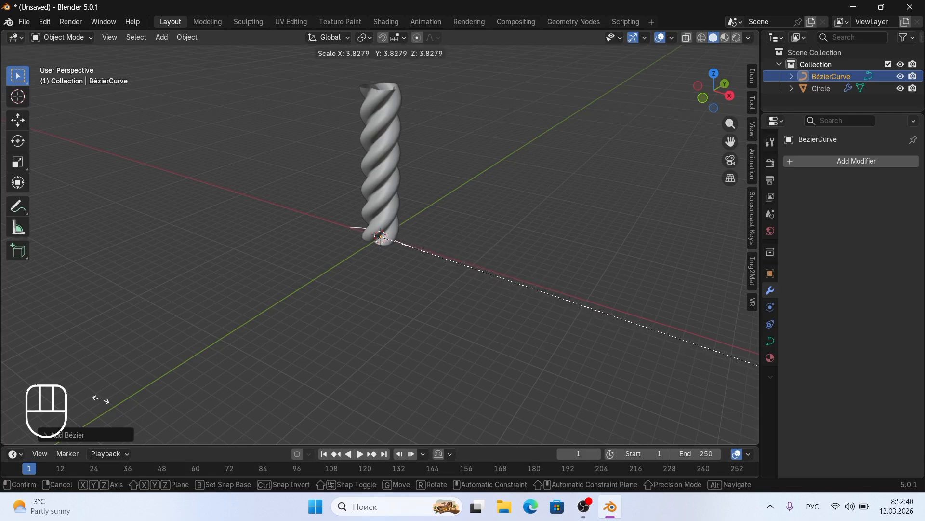
left_click(117, 386)
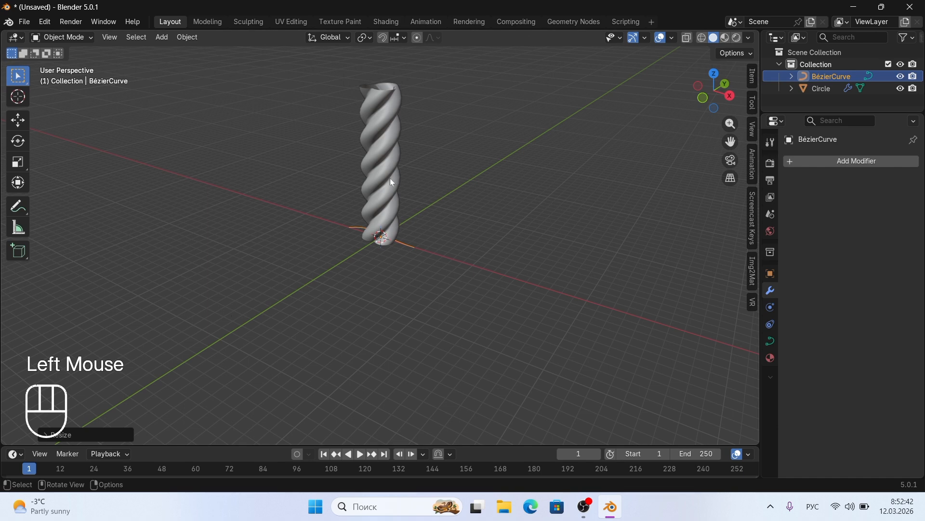
Step: In Edit Mode, scale the Bézier curve's control points up by about 1.45
scroll(395, 283, "up", 3)
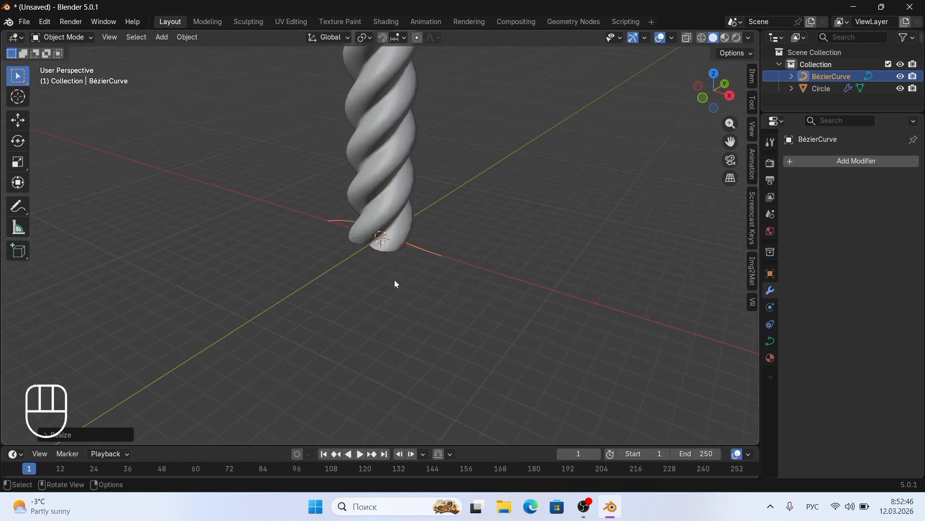
key("Tab")
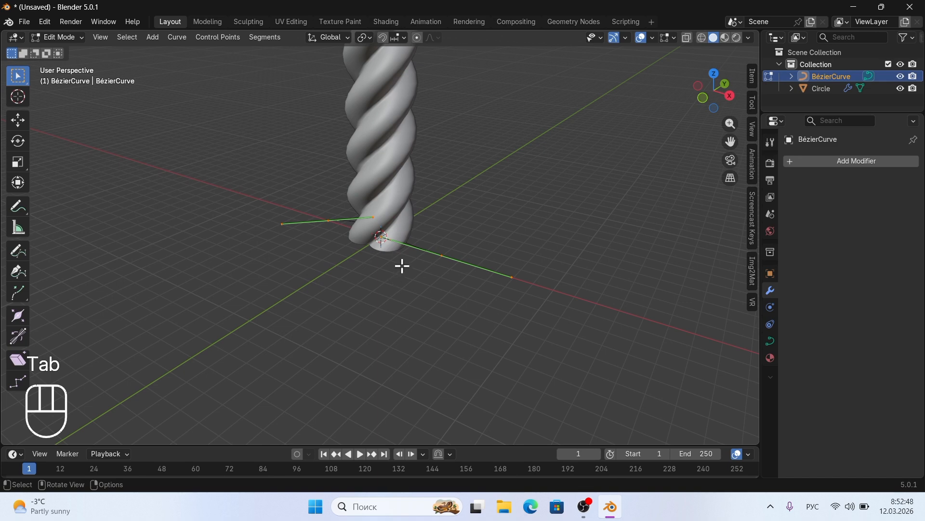
key("s")
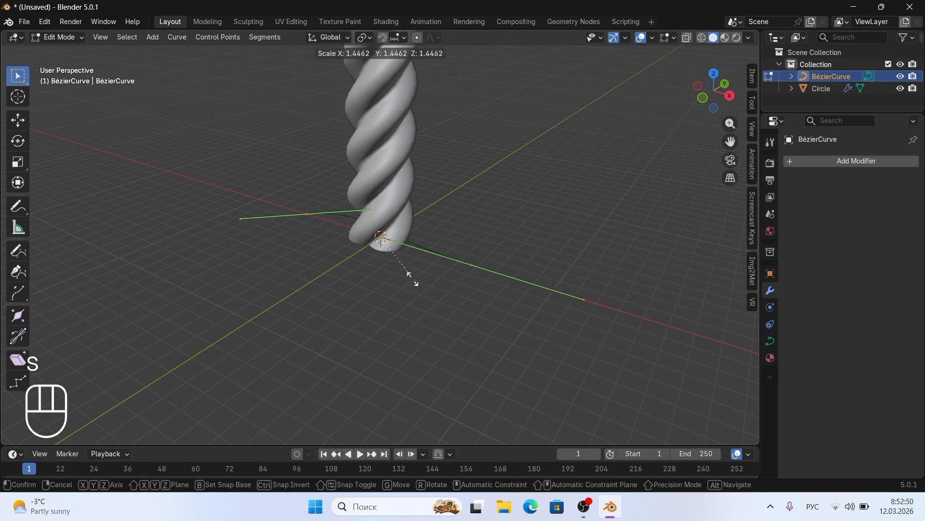
left_click(413, 279)
middle_click_drag(412, 280, 428, 278)
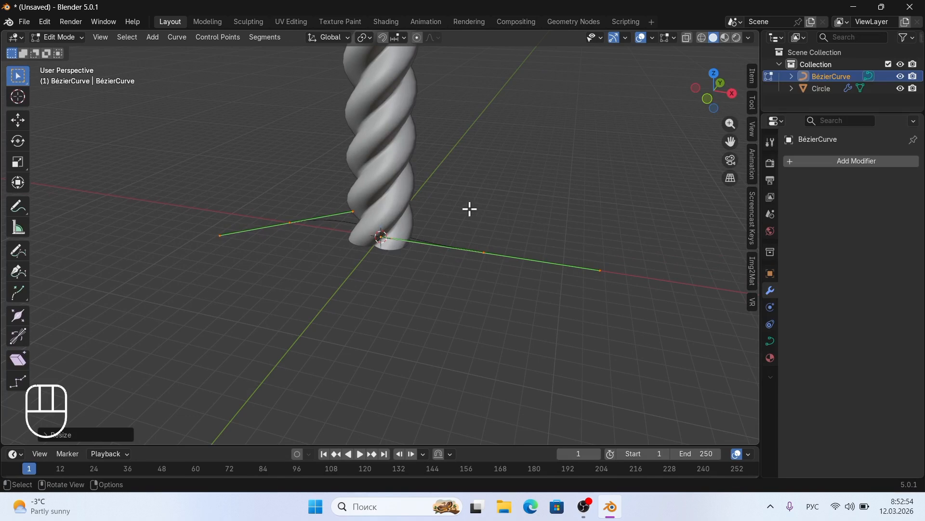
Step: Return to Object Mode, select the twisted column and add a Curve deform modifier to it
scroll(404, 199, "down", 1)
scroll(404, 200, "down", 1)
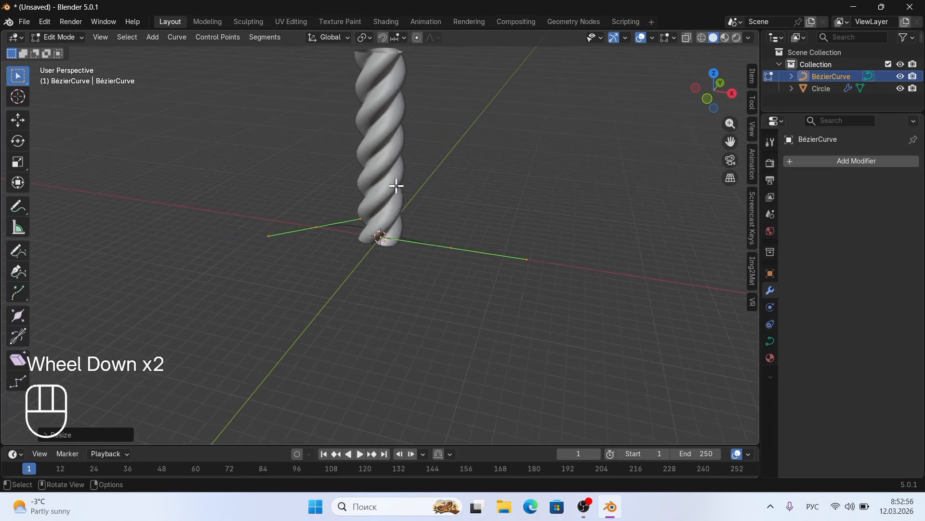
left_click(398, 192)
left_click(391, 186)
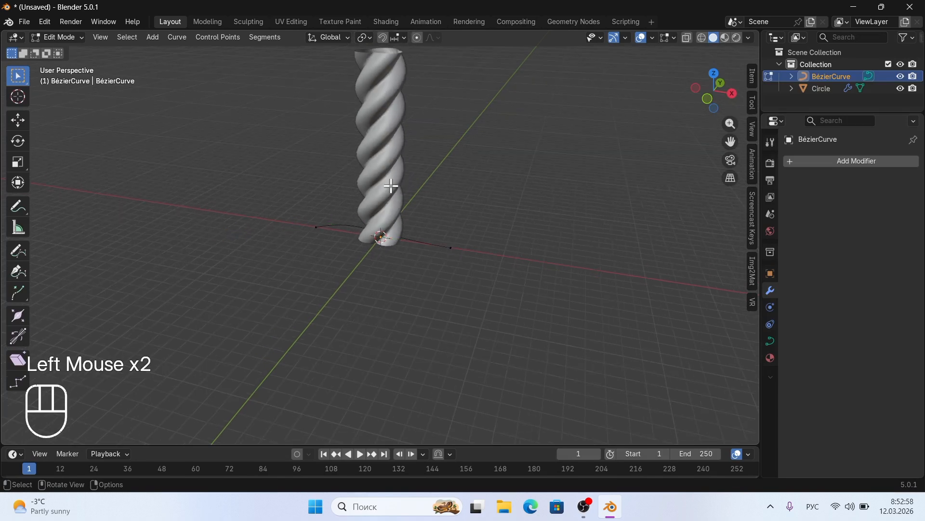
key("Tab")
left_click(391, 186)
left_click(392, 186)
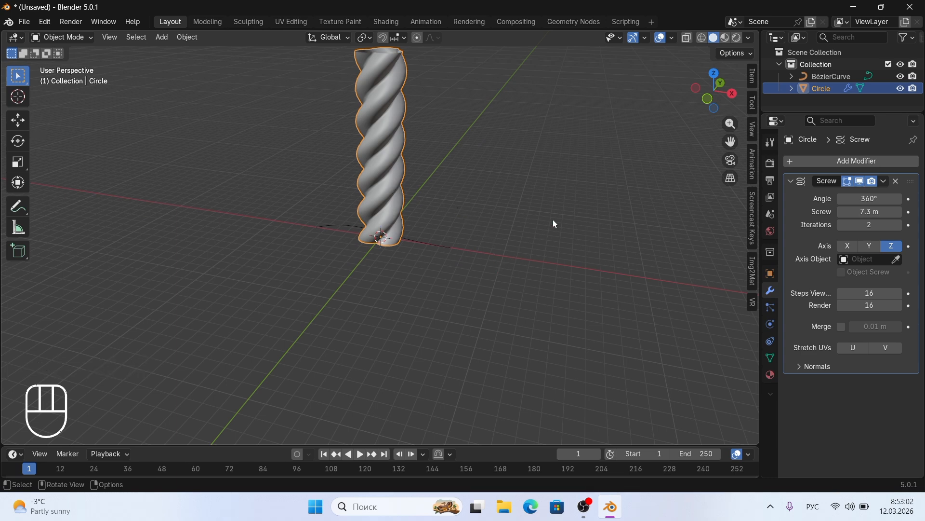
left_click(815, 158)
mouse_move(807, 163)
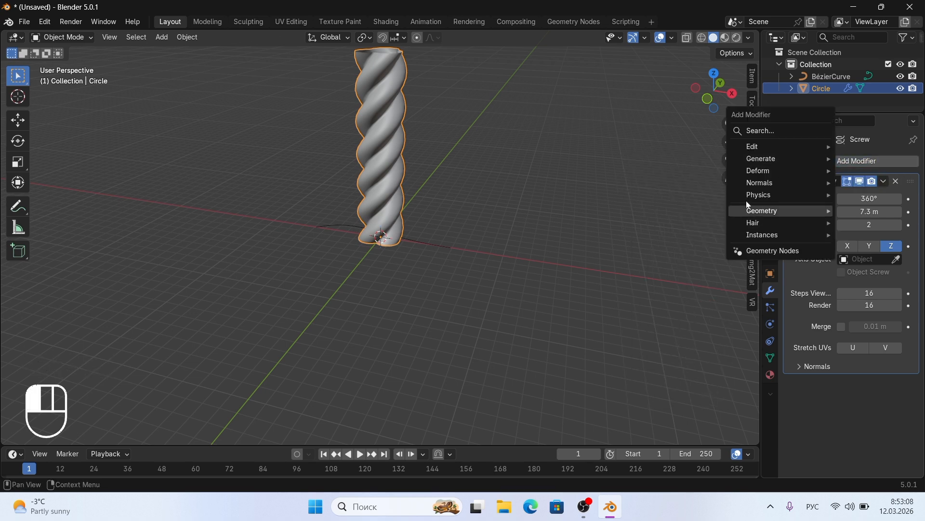
mouse_move(771, 170)
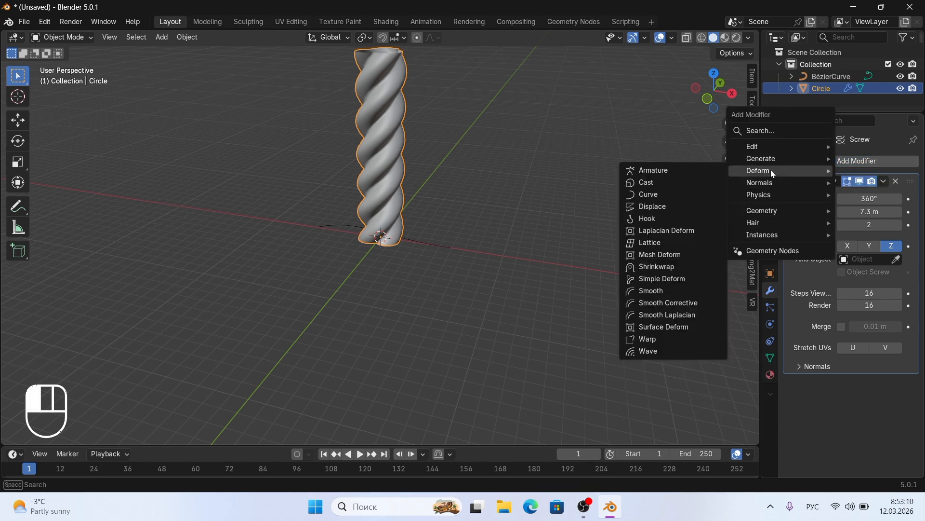
left_click(657, 193)
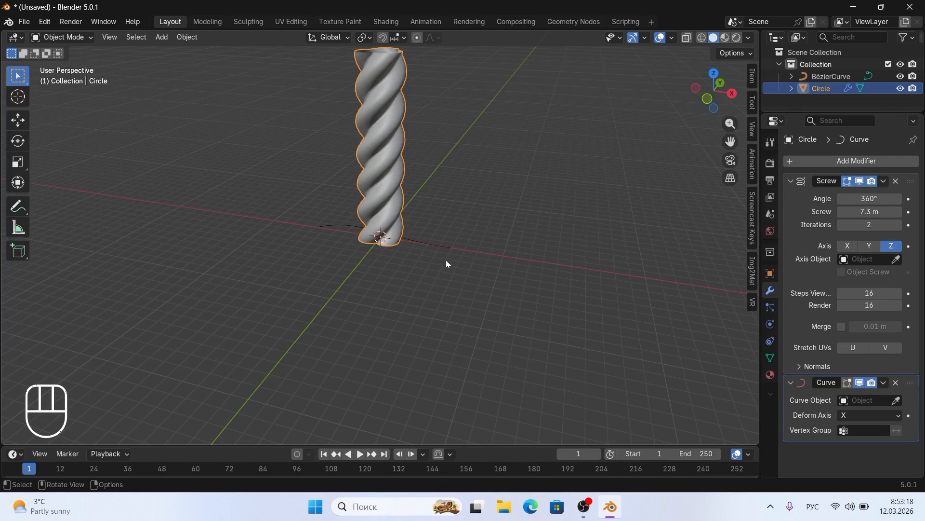
Step: Scale the Bézier curve in Object Mode to more than twice its size
left_click(428, 242)
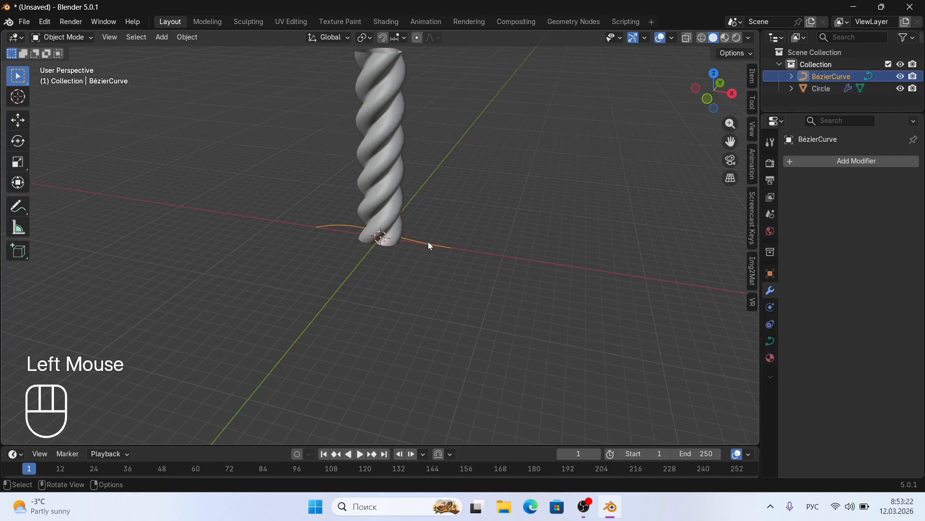
key("s")
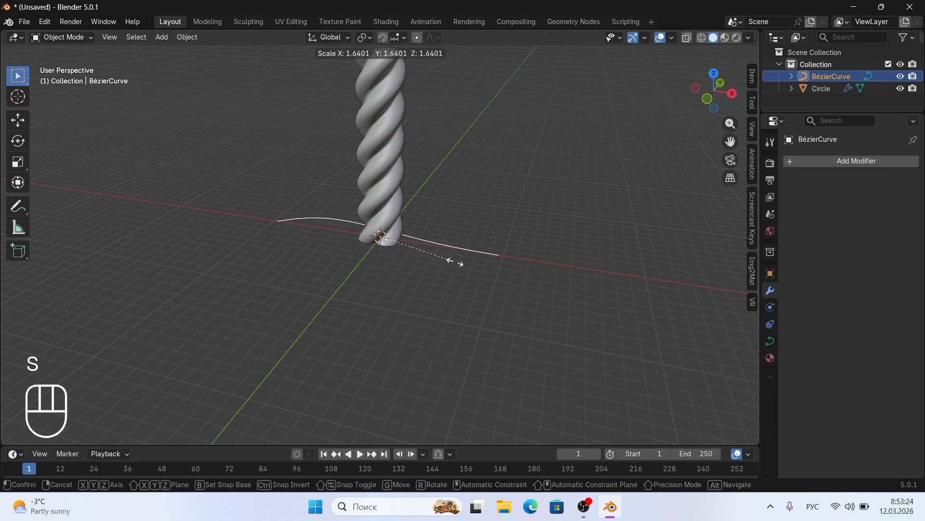
left_click(486, 280)
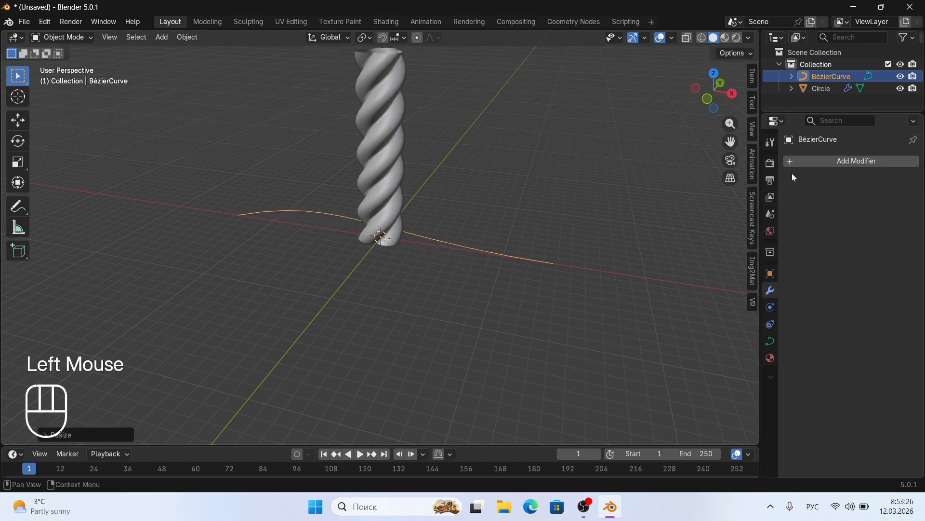
Step: Assign the Bézier curve as the column's Curve modifier object and set the Deform Axis to Z
left_click(822, 88)
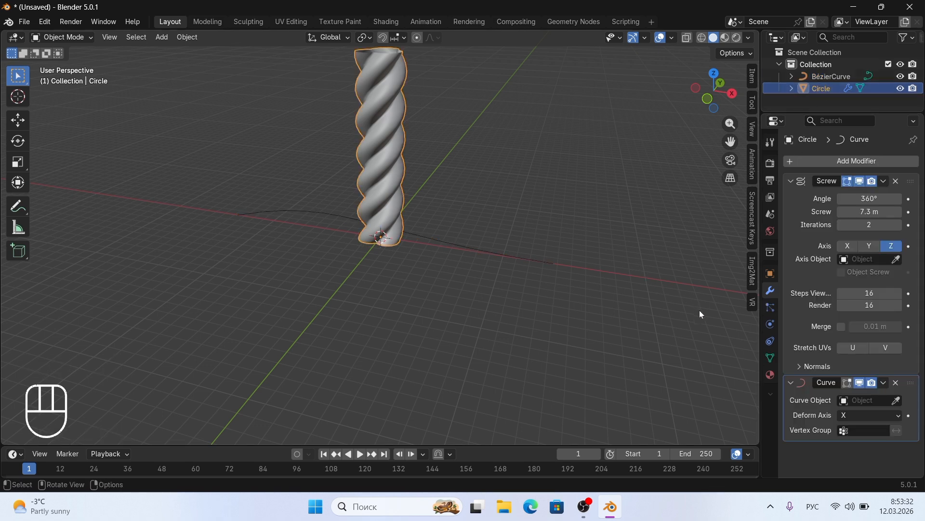
scroll(701, 314, "down", 2)
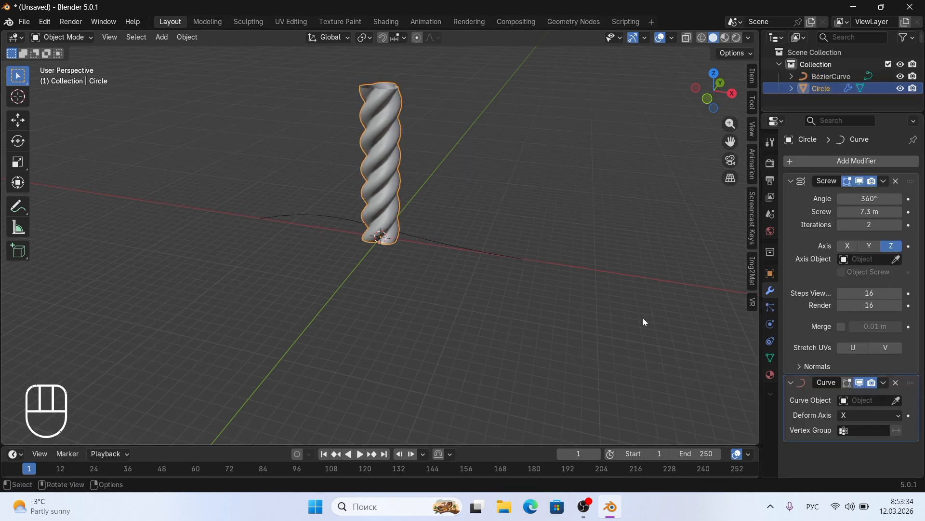
left_click(889, 402)
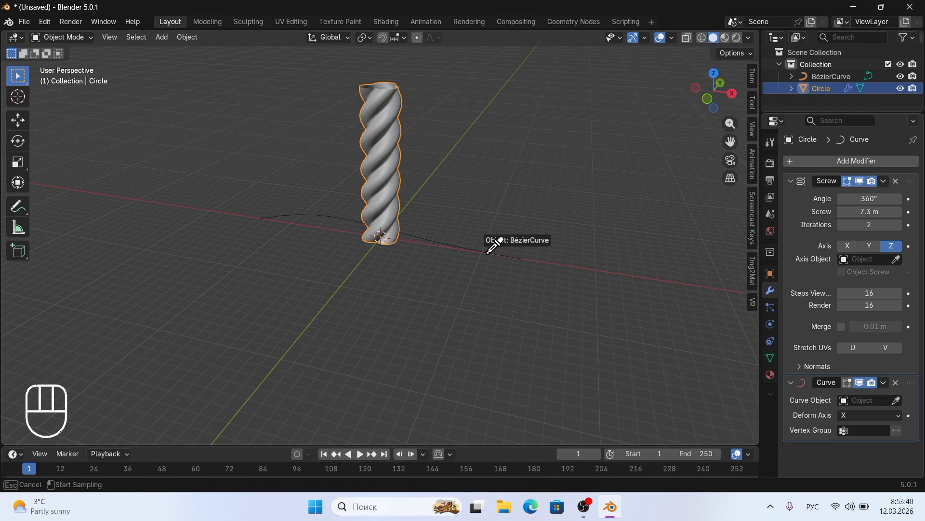
left_click(453, 247)
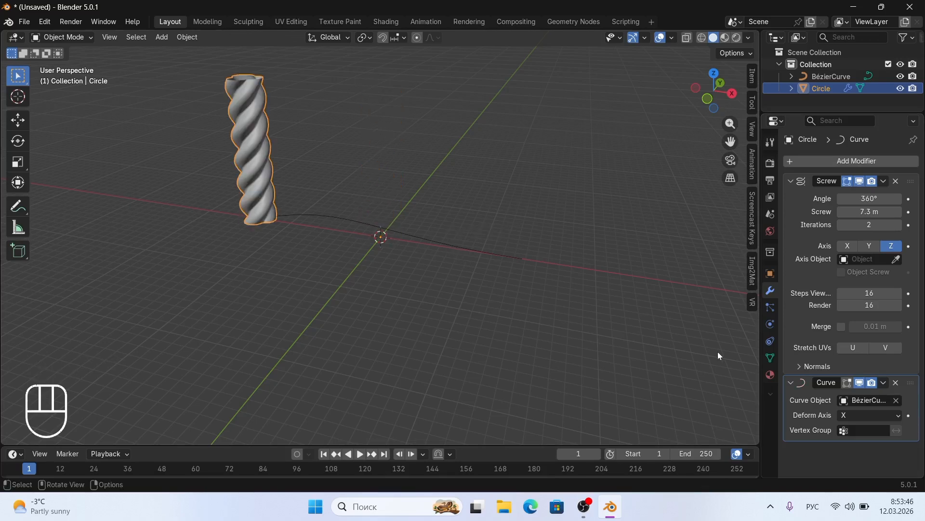
left_click(892, 419)
left_click(848, 361)
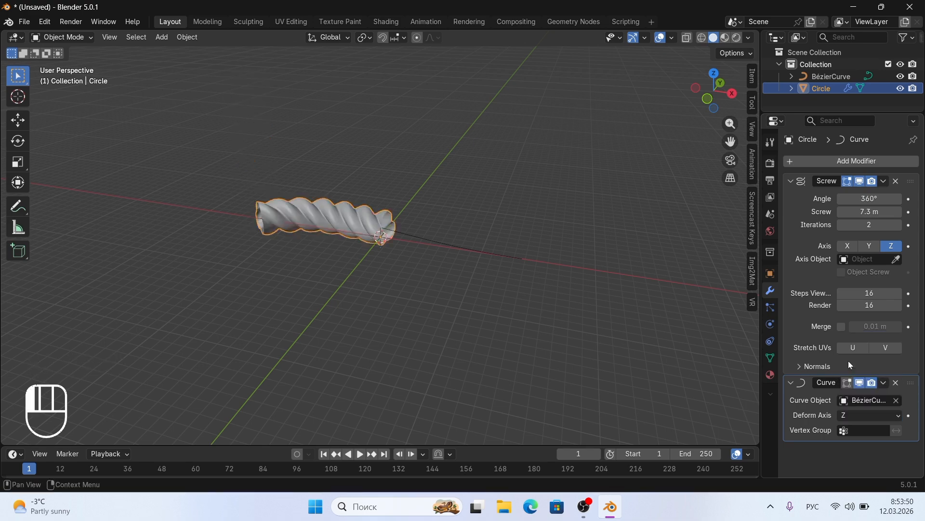
scroll(603, 361, "left", 5)
scroll(603, 360, "right", 10)
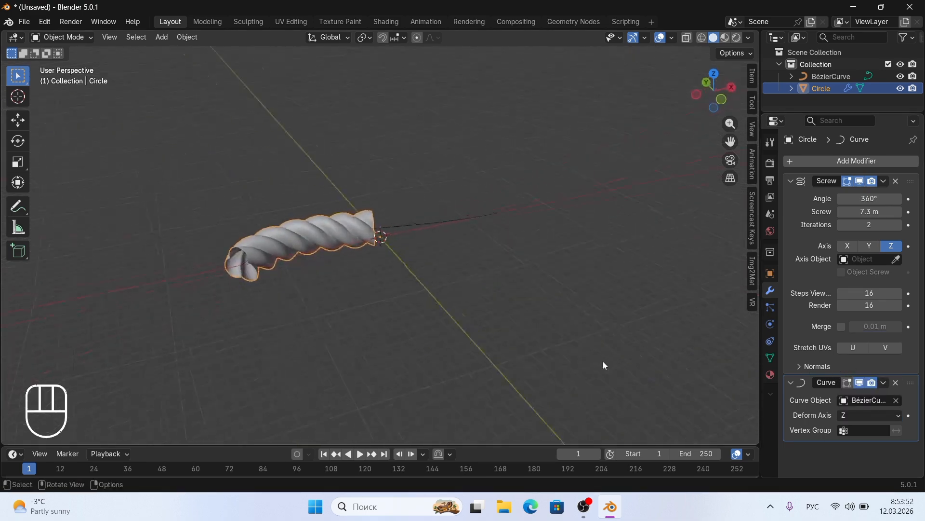
scroll(603, 360, "left", 10)
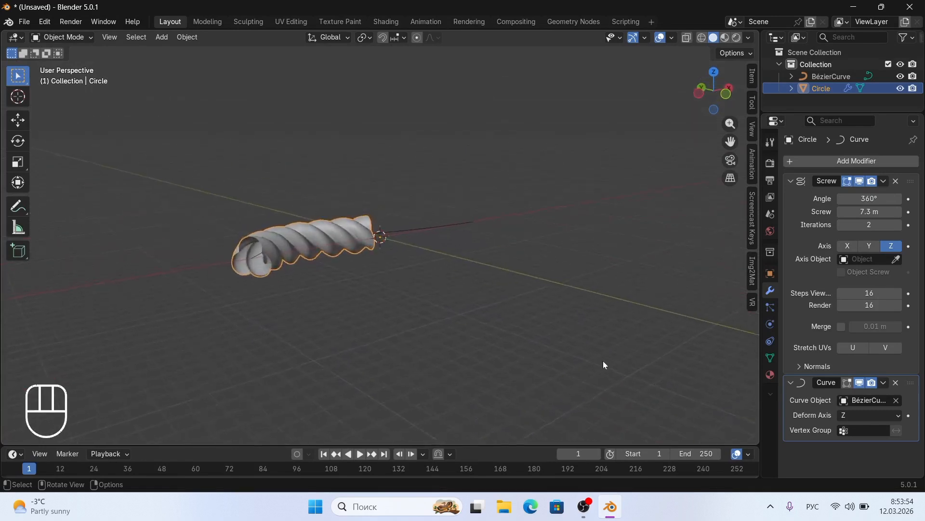
scroll(603, 361, "right", 5)
scroll(603, 361, "right", 3)
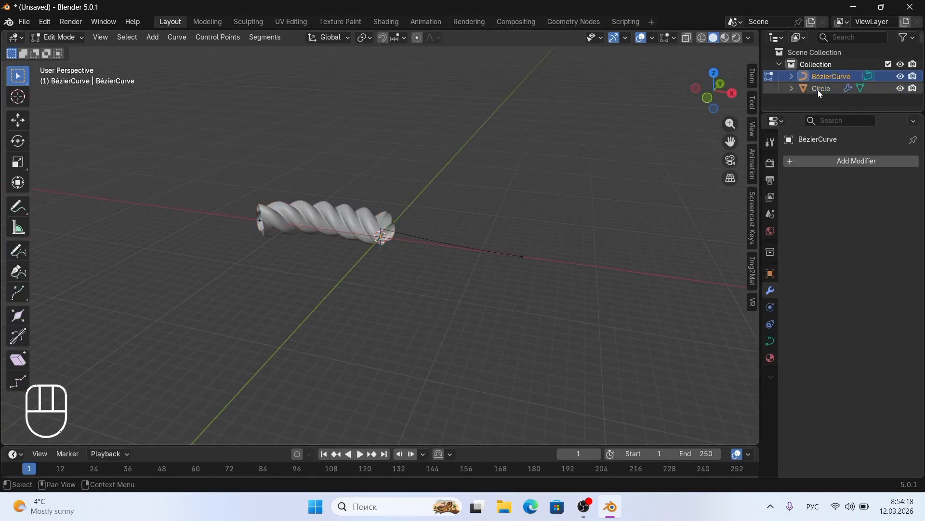
Step: In Edit Mode, select the Bézier curve's far end point and extrude three more points in a zigzag in front of the column, the first about 6.7 m away
left_click(819, 89)
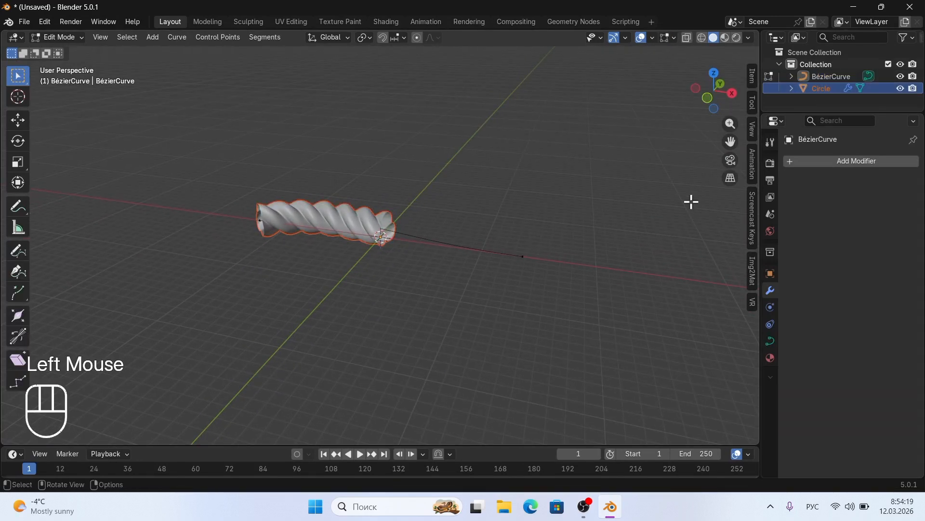
left_click(494, 253)
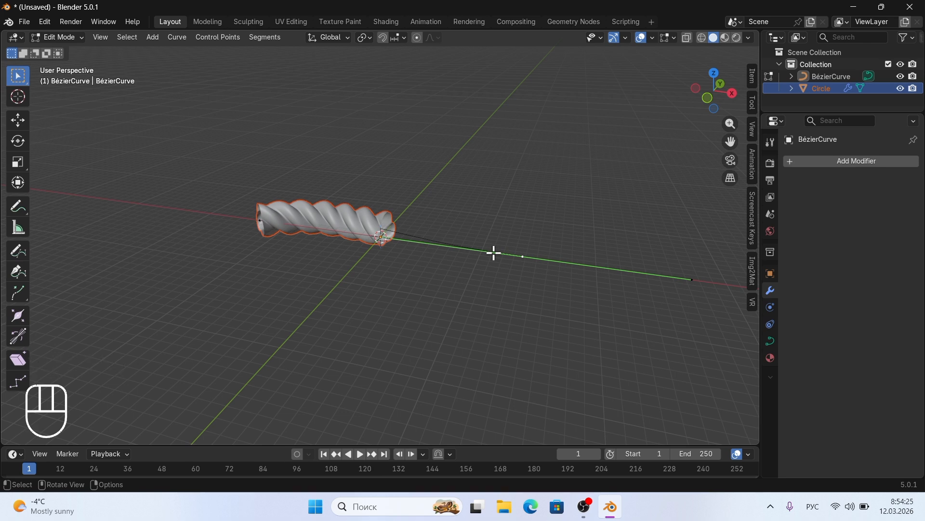
key("e")
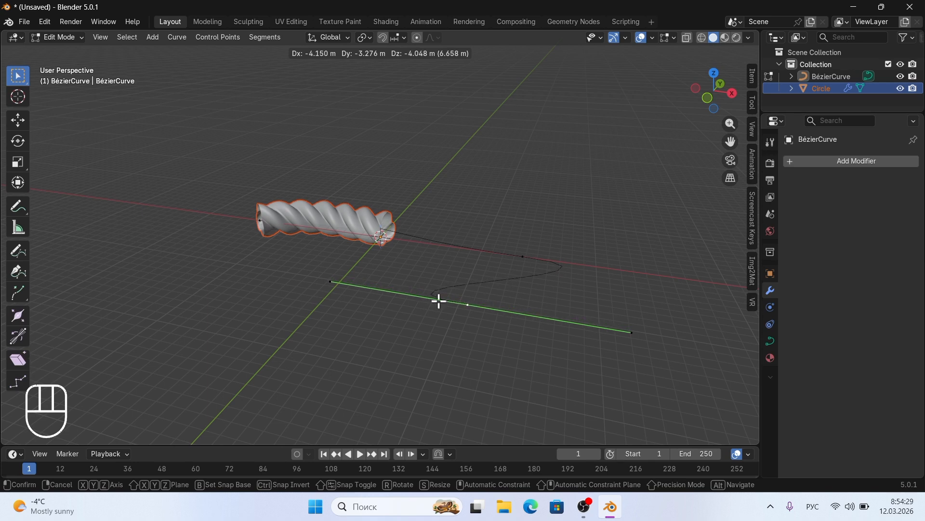
left_click(439, 301)
key("e")
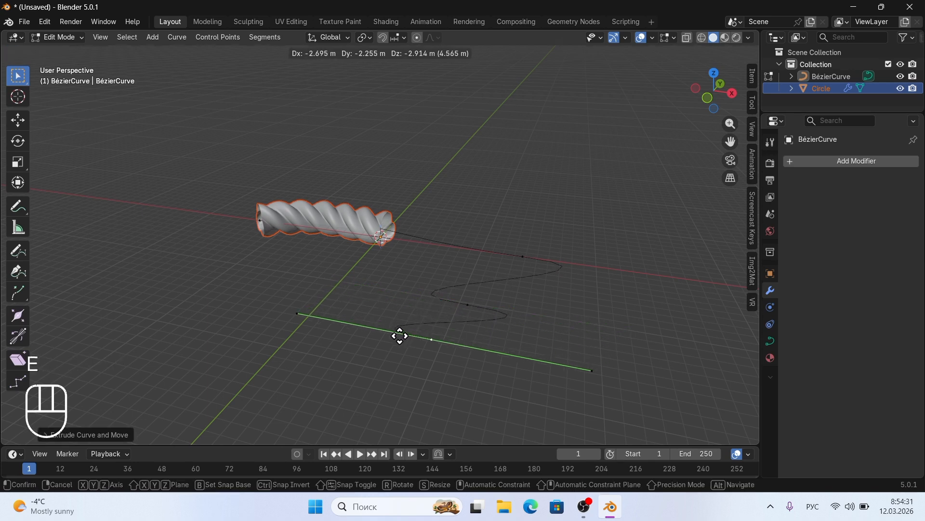
left_click(339, 318)
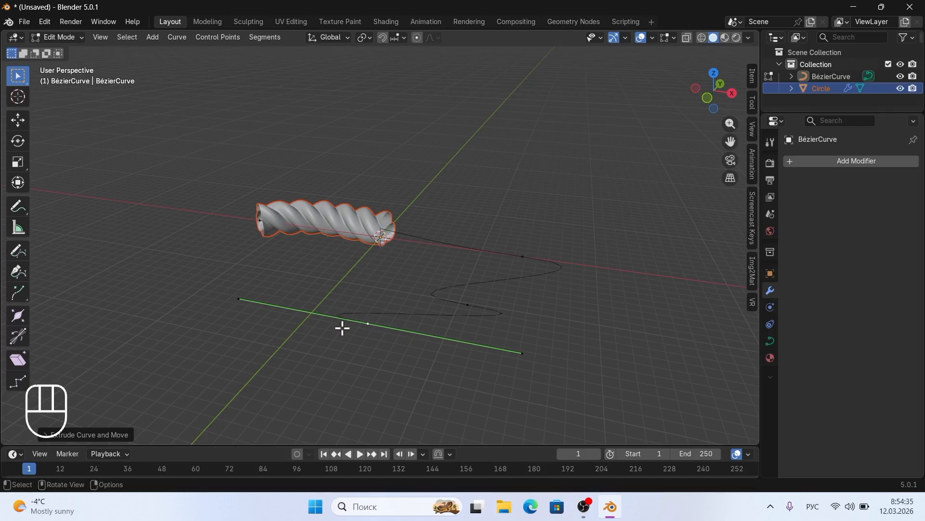
key("e")
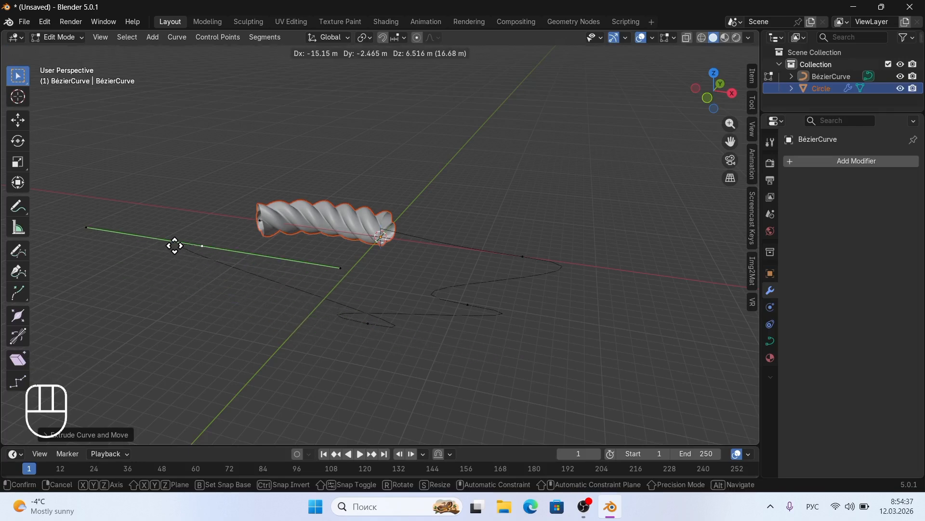
left_click(160, 220)
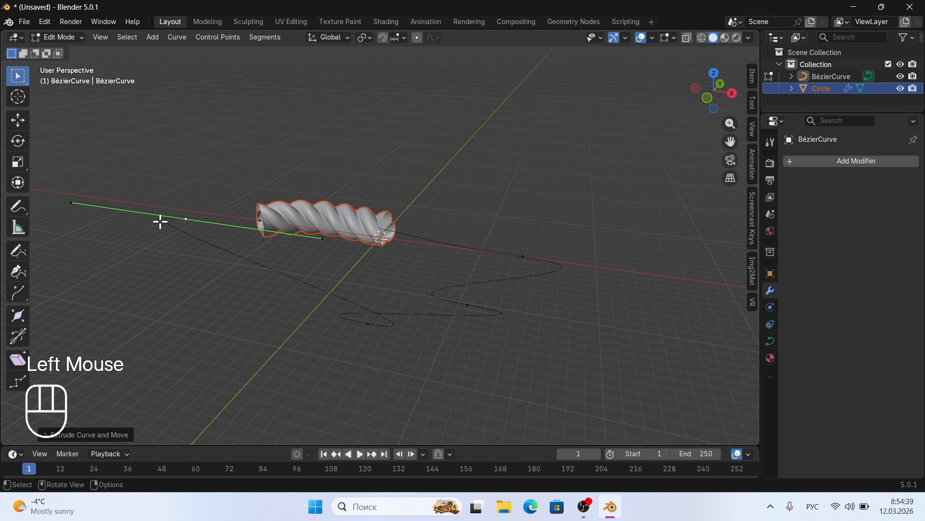
Step: Extrude five more points from the curve's end, looping above and behind the column, then below it and back toward its starting side
key("e")
left_click(261, 127)
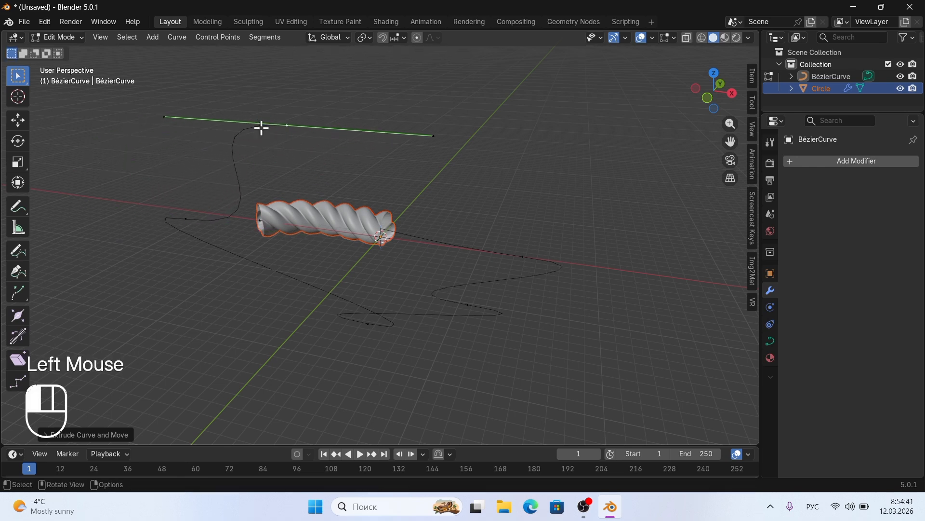
key("e")
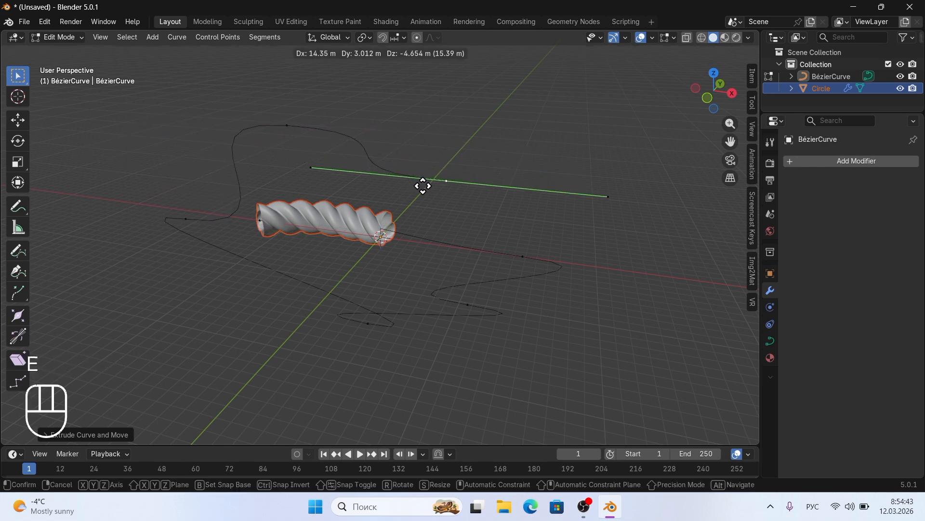
left_click(442, 192)
key("e")
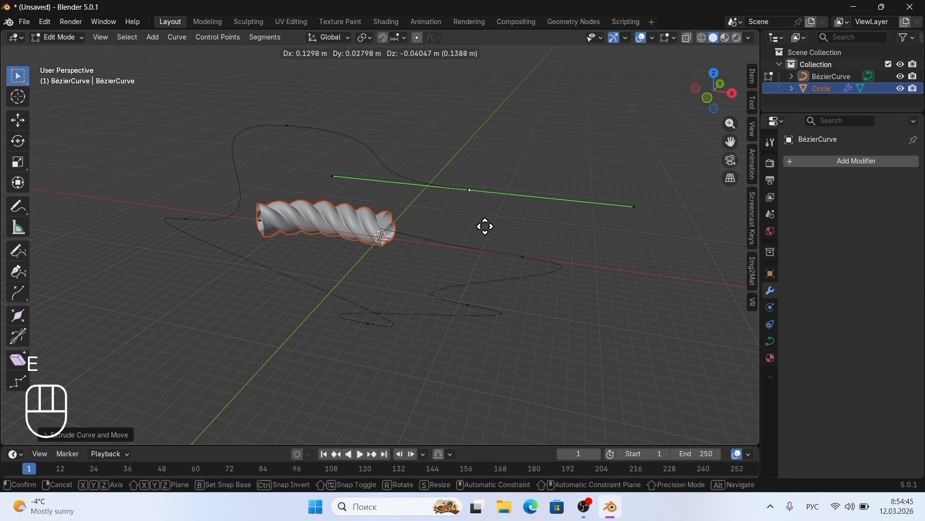
left_click(540, 392)
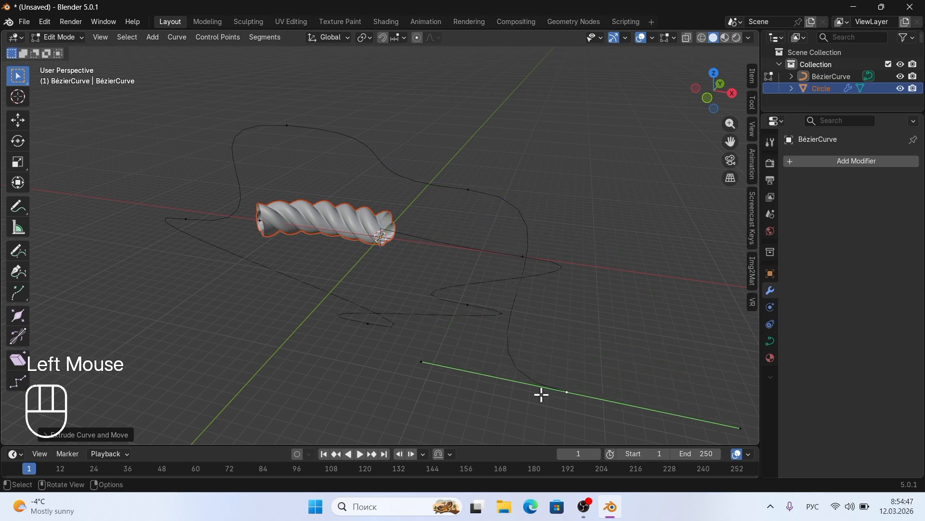
key("e")
left_click(285, 378)
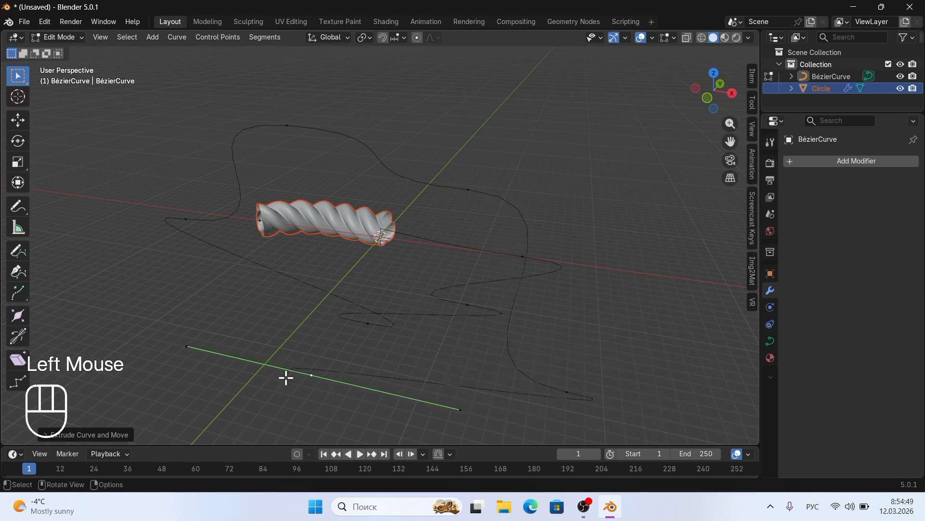
key("e")
left_click(165, 279)
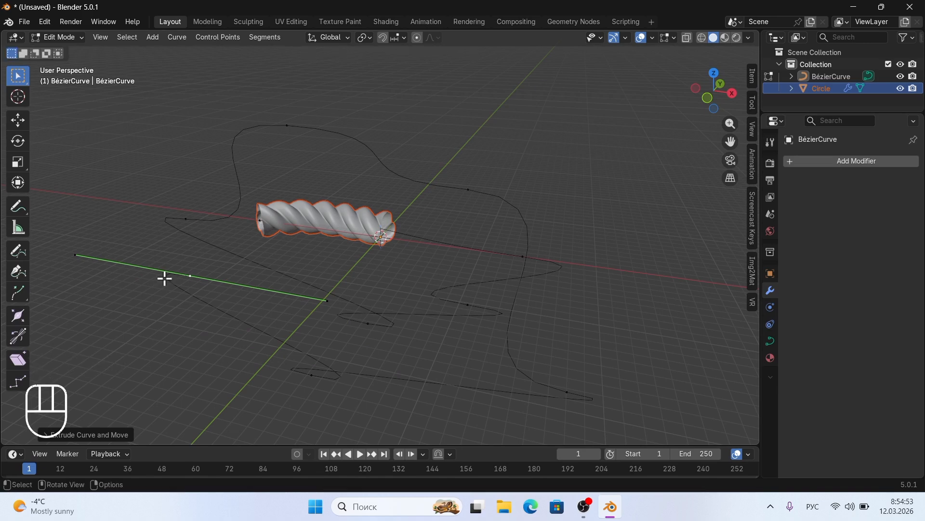
Step: Return to Object Mode, select the twisted column and set its Screw modifier's Iterations to 31
key("Tab")
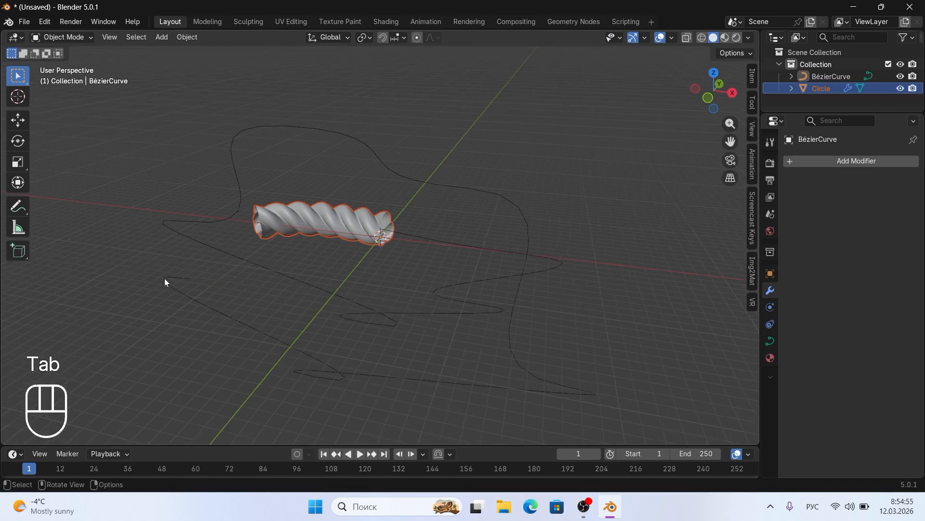
left_click(195, 300)
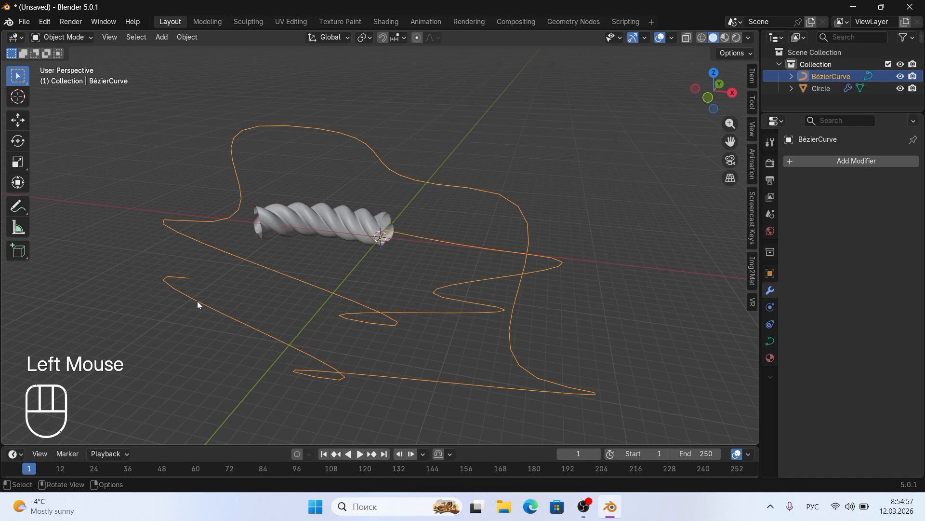
middle_click_drag(489, 310, 504, 300)
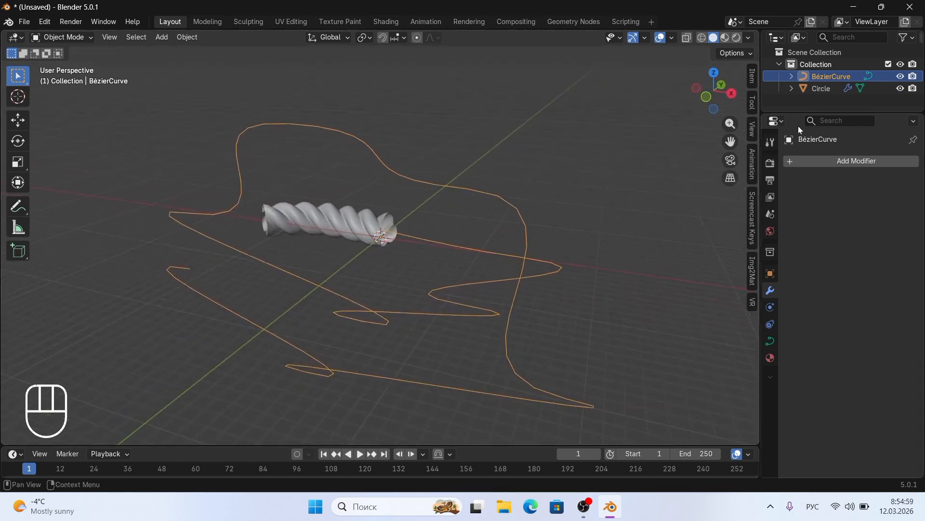
left_click(823, 90)
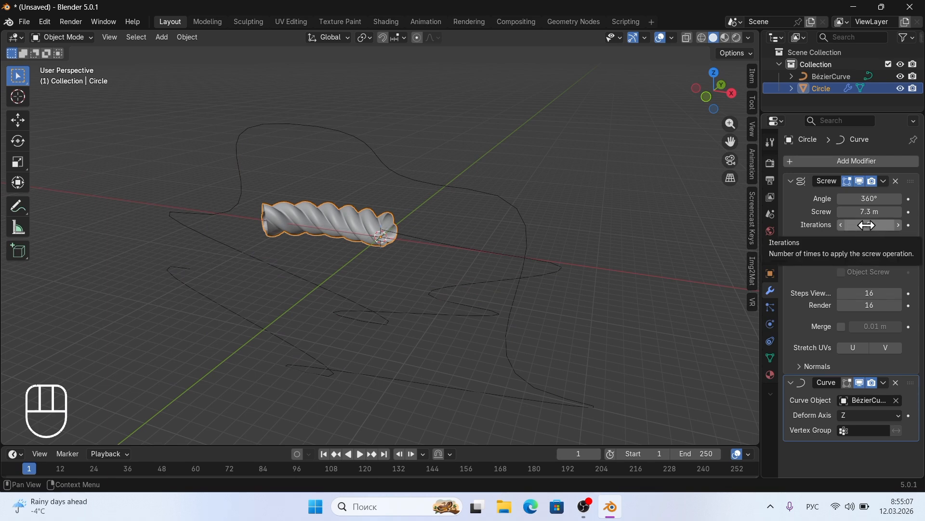
left_click_drag(872, 226, 866, 225)
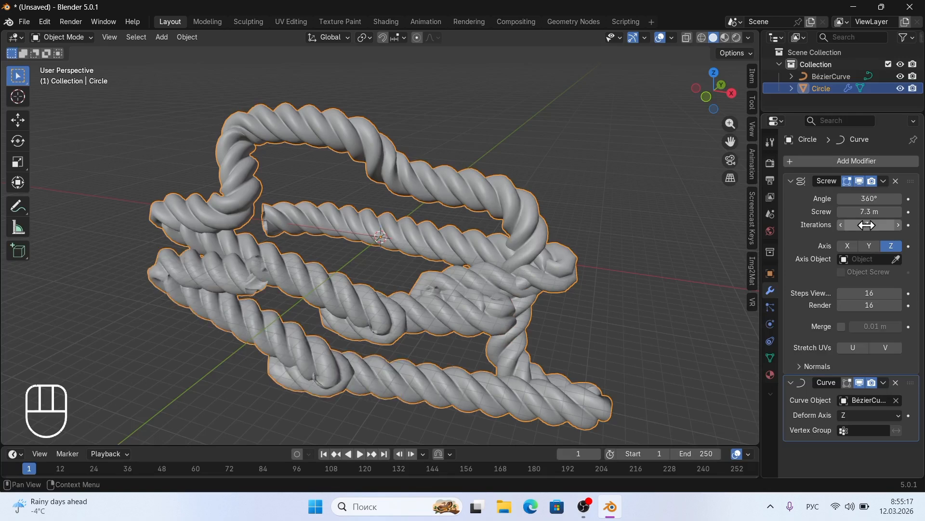
Step: In Right Orthographic view, move the rope and its Bézier curve together about 13 m up along Z and 5.4 m along Y
scroll(667, 290, "down", 2)
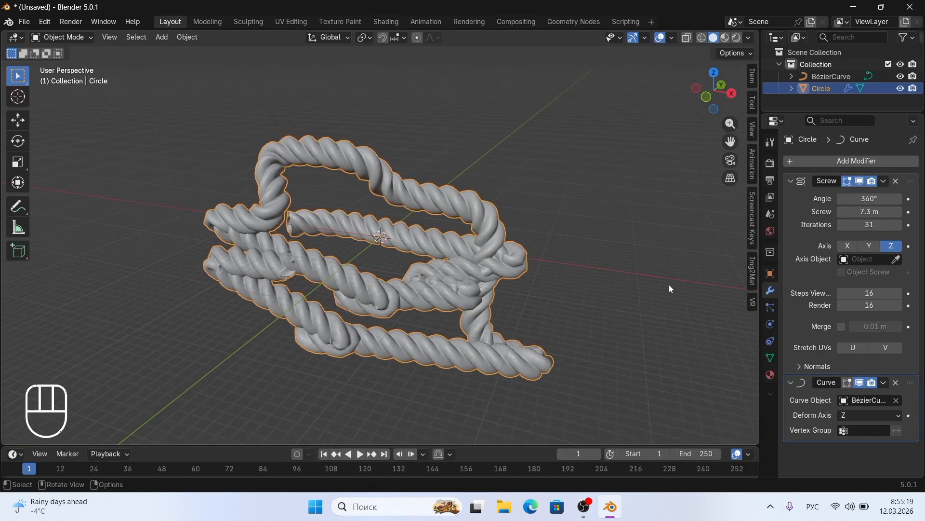
scroll(670, 284, "down", 2)
middle_click_drag(670, 283, 670, 288)
left_click(669, 287)
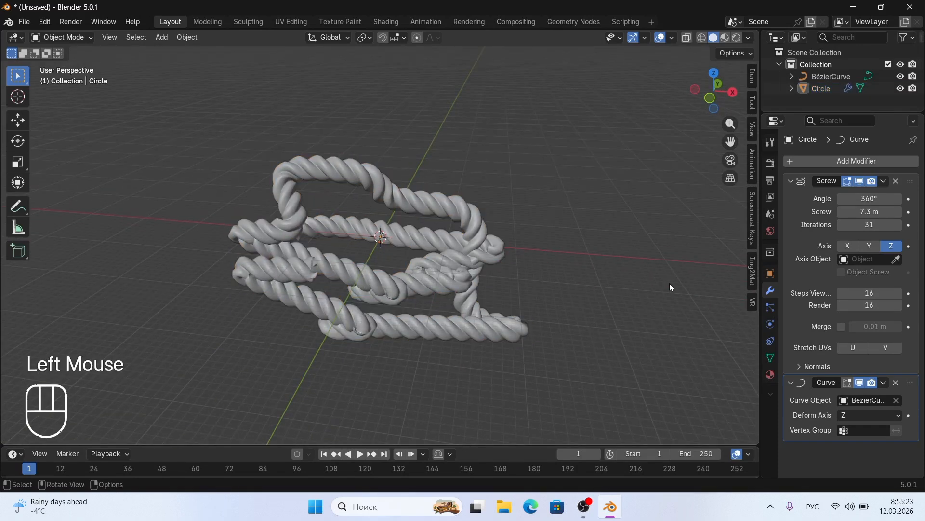
key("KP_3")
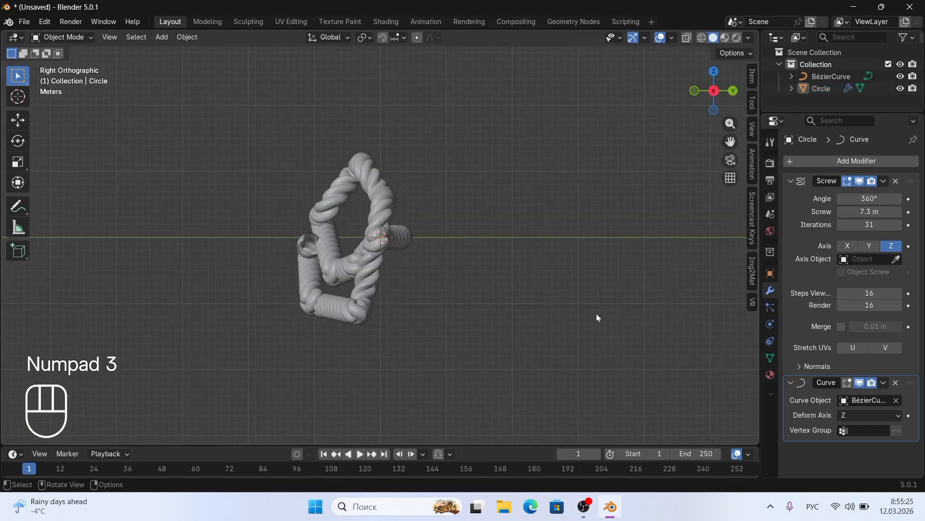
key("a")
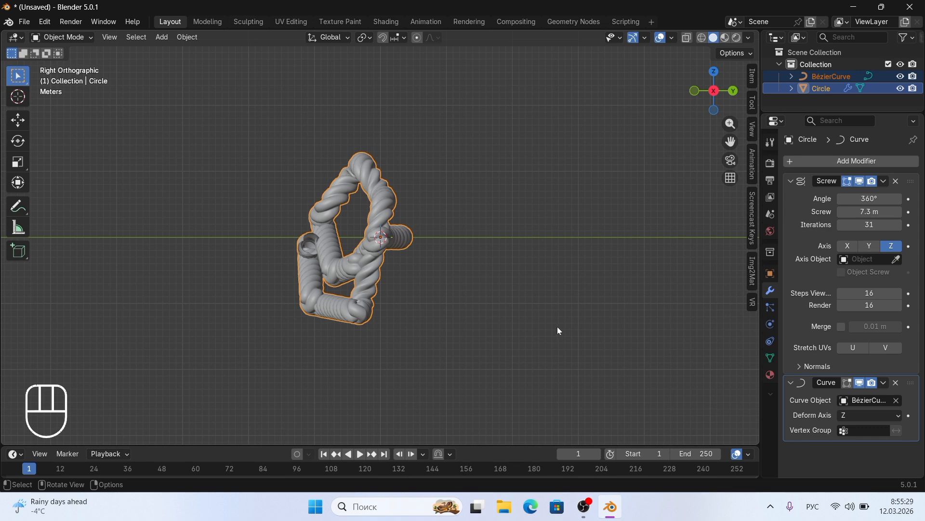
key("g")
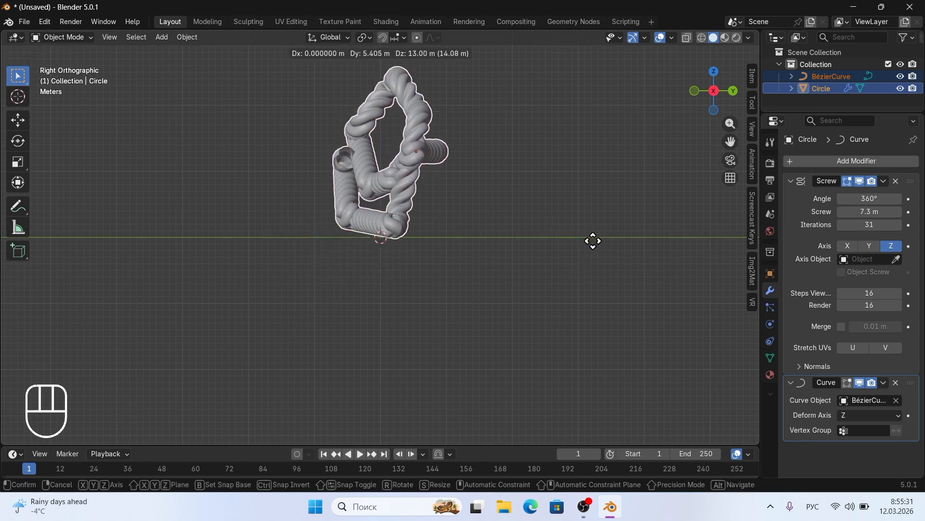
left_click(593, 241)
Step: Give the rope a new material, display it in Material Preview shading and set its Base Color to orange #E7810EFF
middle_click_drag(593, 241, 592, 244)
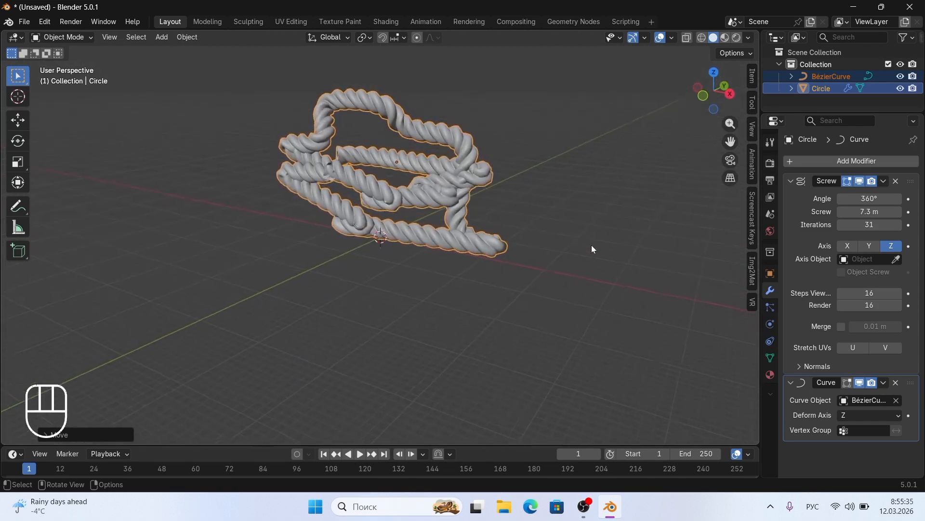
scroll(532, 299, "up", 2)
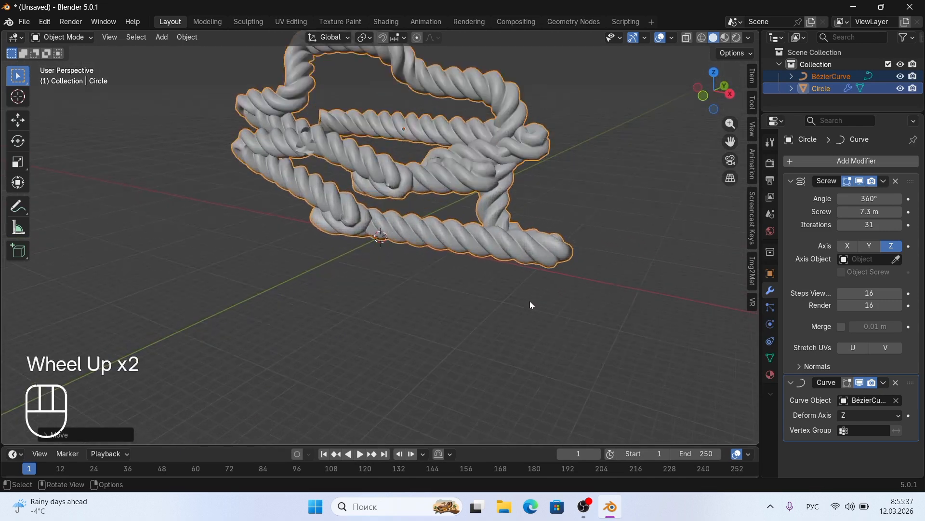
scroll(531, 309, "down", 1)
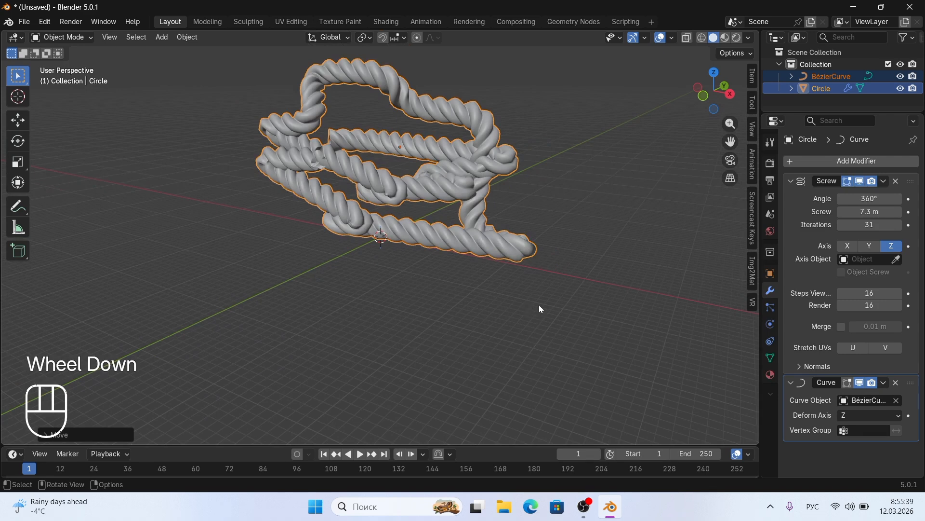
scroll(541, 310, "down", 1)
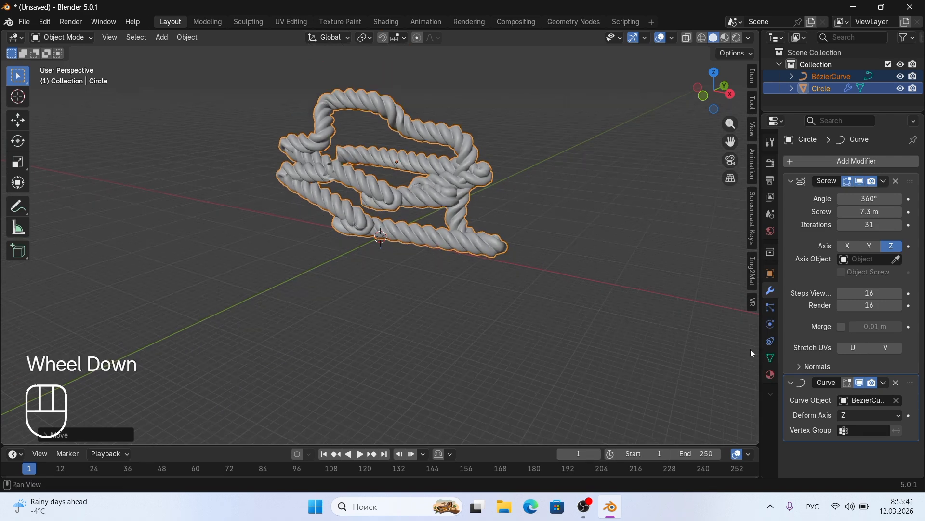
left_click(770, 376)
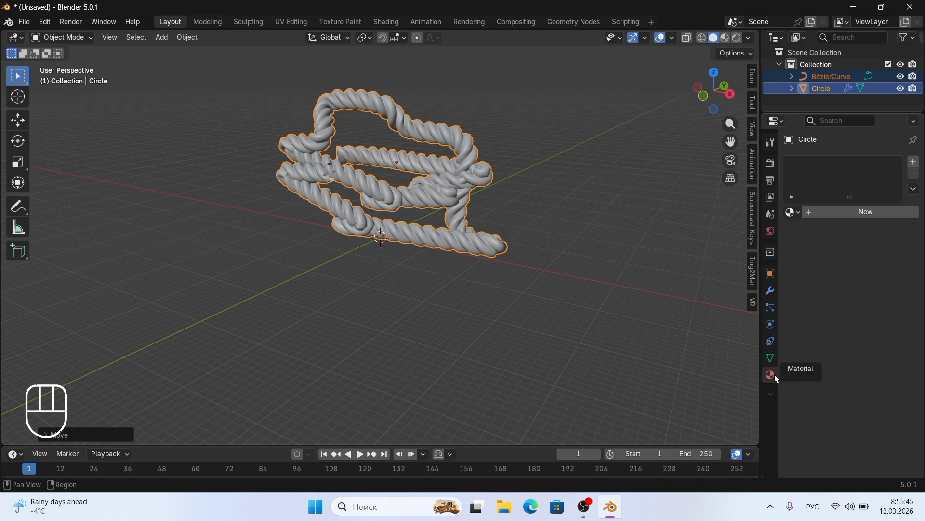
left_click(818, 211)
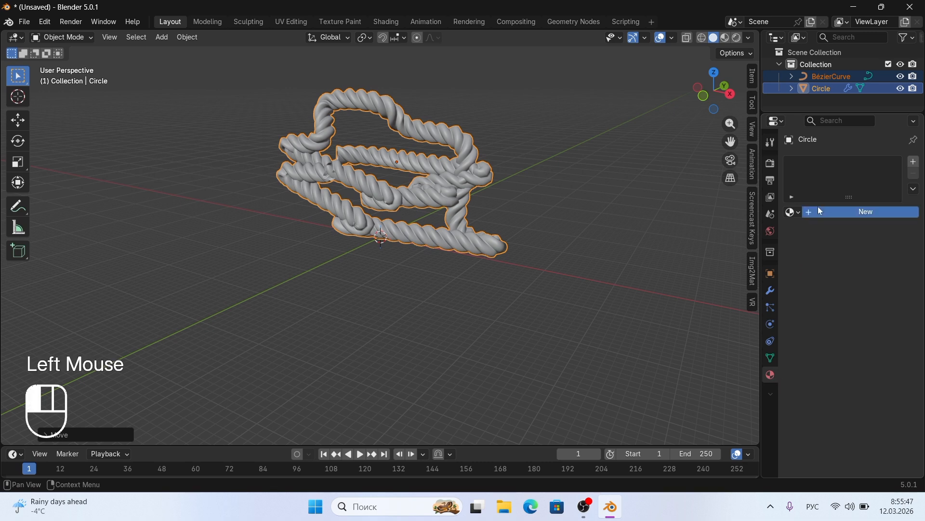
left_click(727, 38)
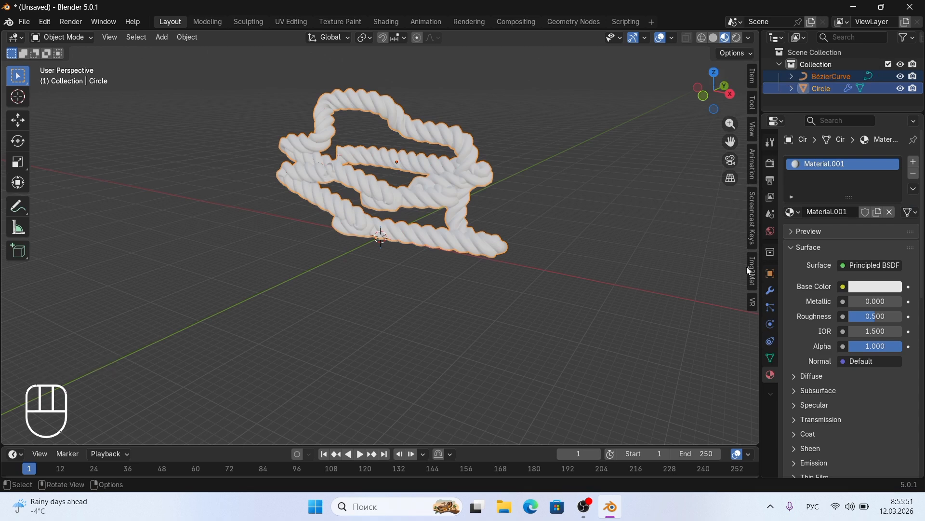
left_click(857, 287)
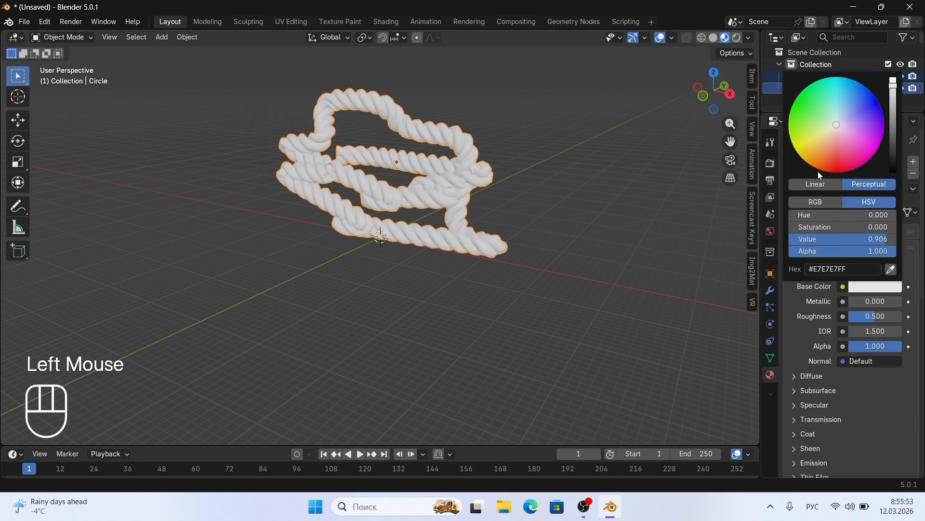
left_click_drag(816, 162, 804, 172)
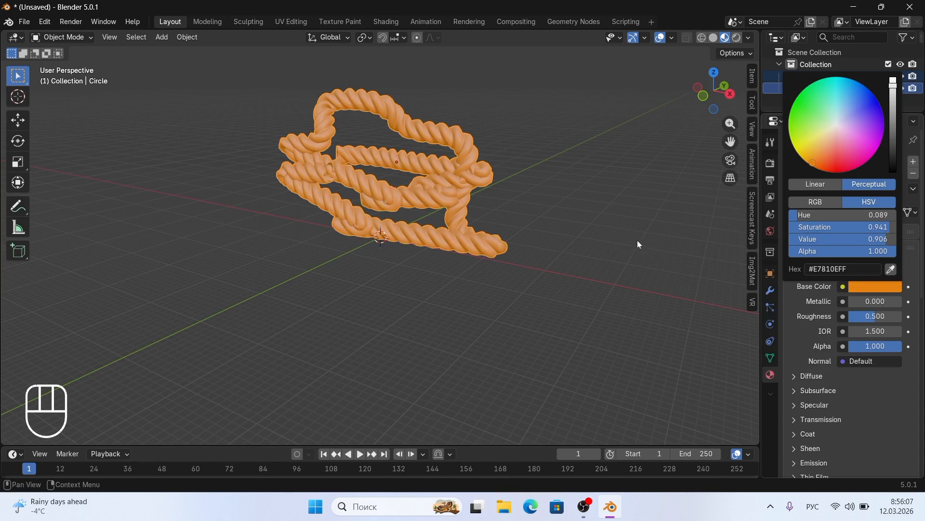
Step: Set the orange rope material's Roughness to 0.357 and its IOR to 1.300
scroll(638, 240, "up", 3)
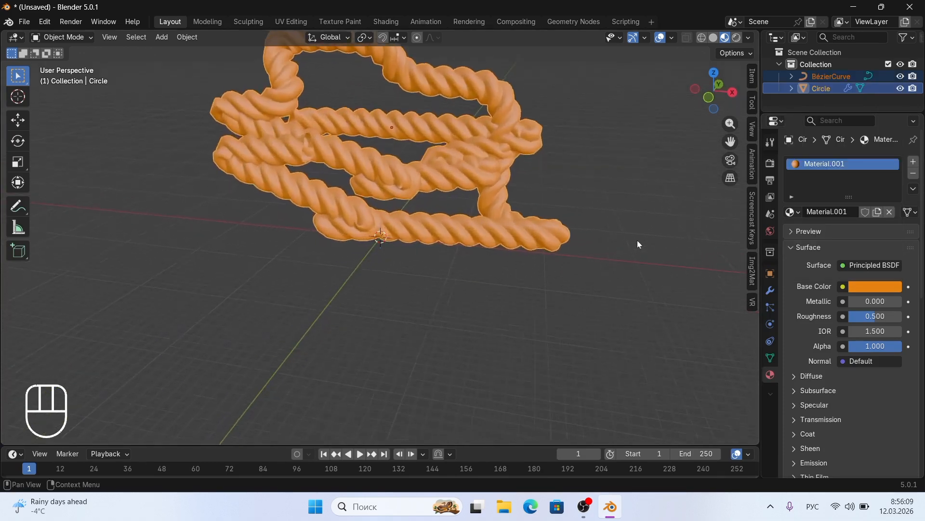
scroll(687, 265, "right", 3)
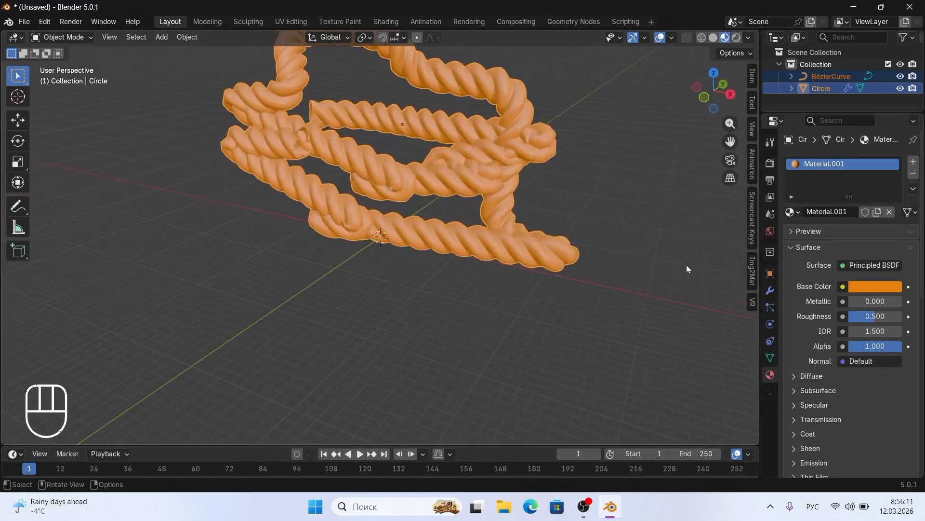
scroll(686, 265, "right", 2)
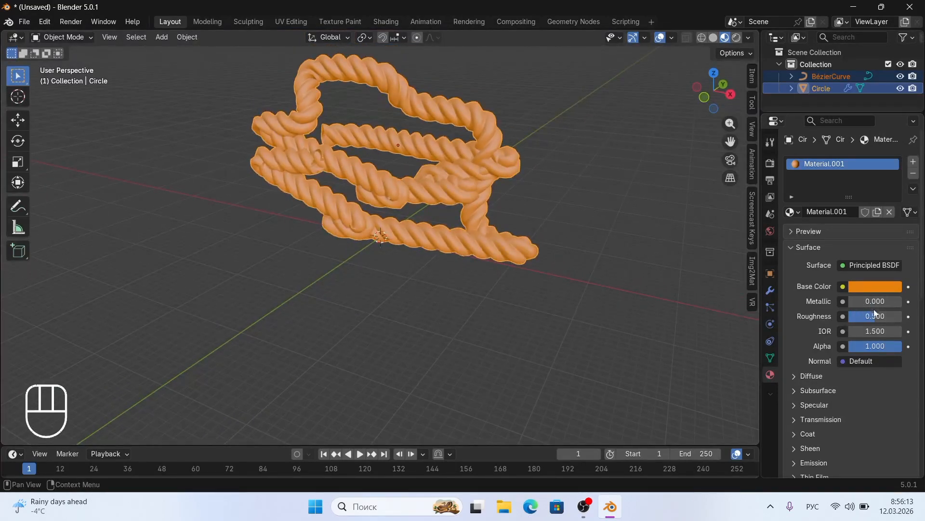
left_click_drag(875, 324, 869, 316)
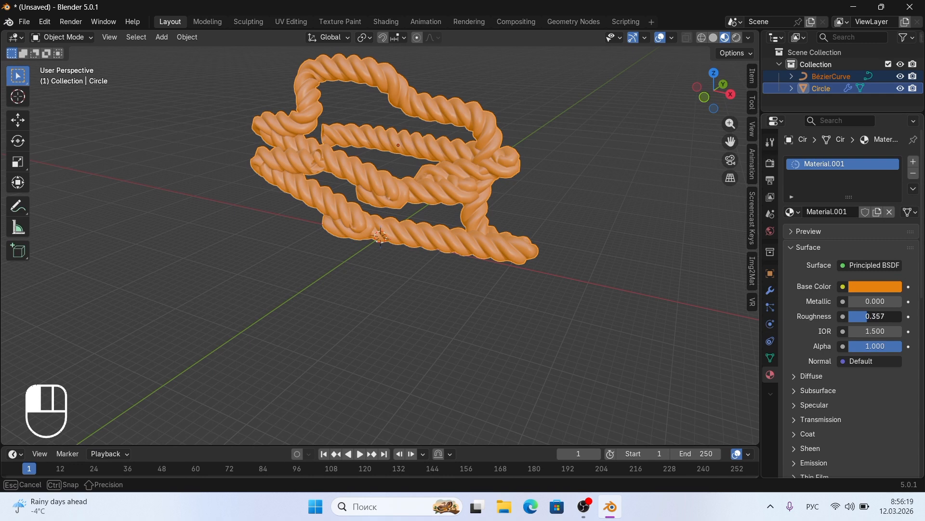
left_click_drag(870, 319, 868, 319)
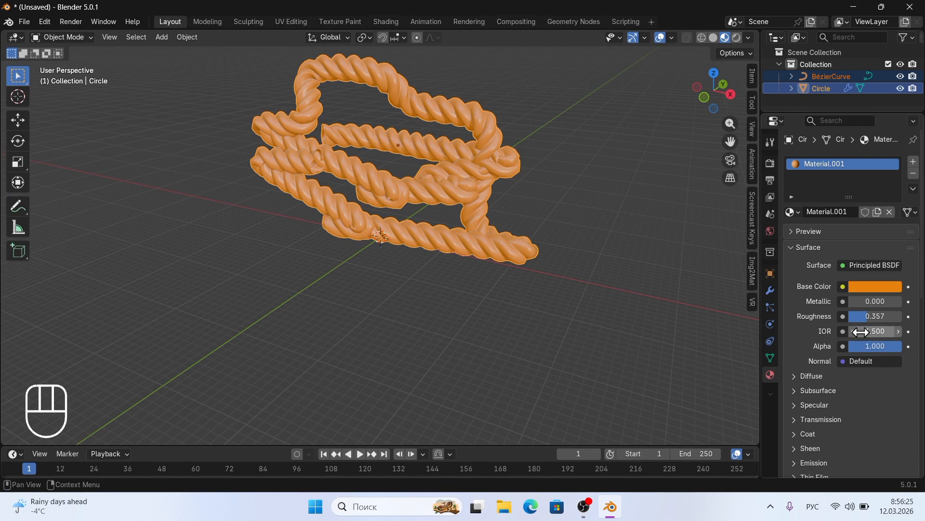
left_click(854, 332)
left_click(854, 334)
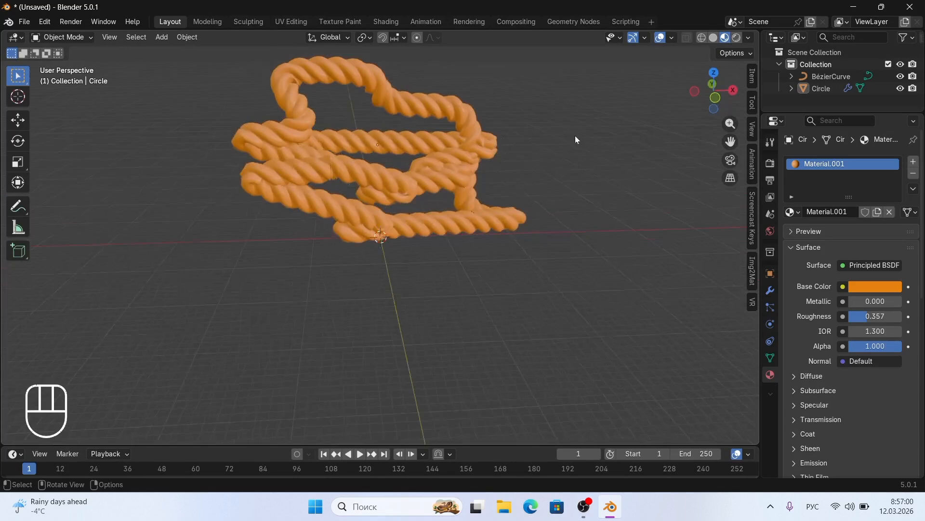
middle_click_drag(574, 135, 558, 148)
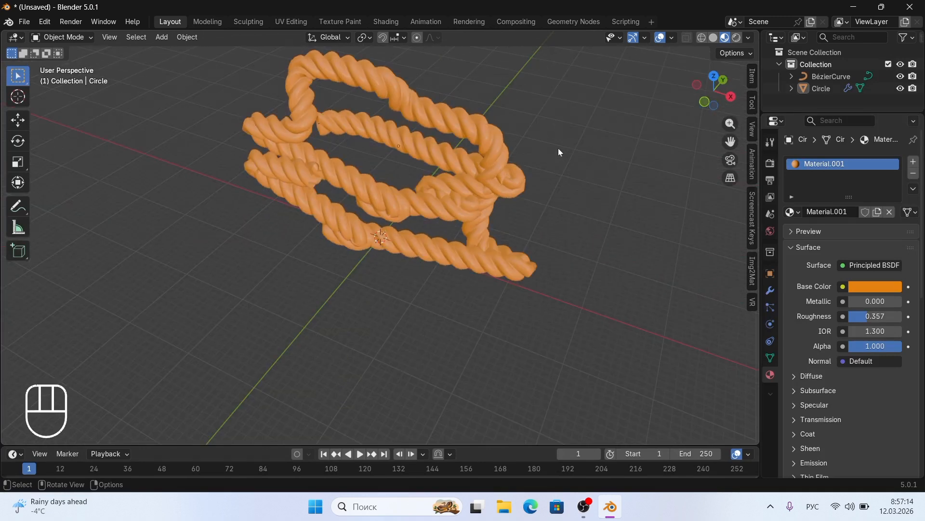
left_click(585, 507)
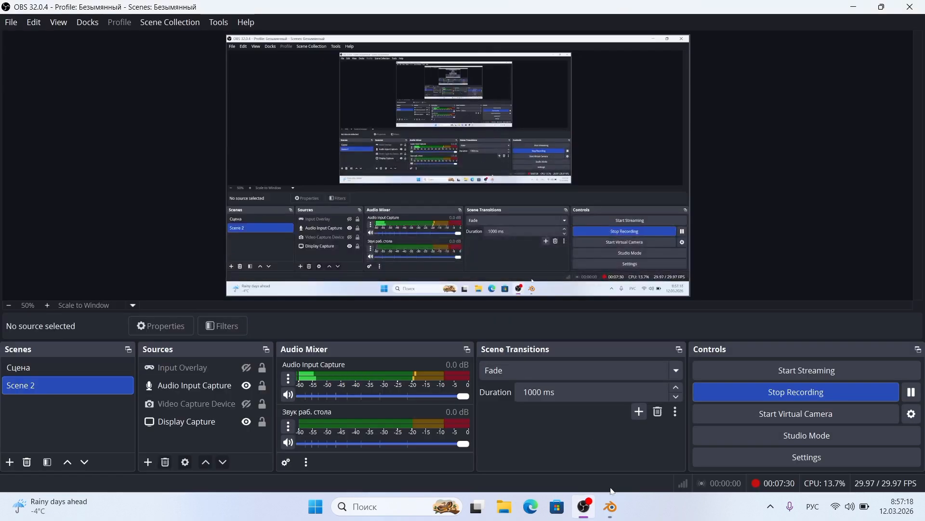